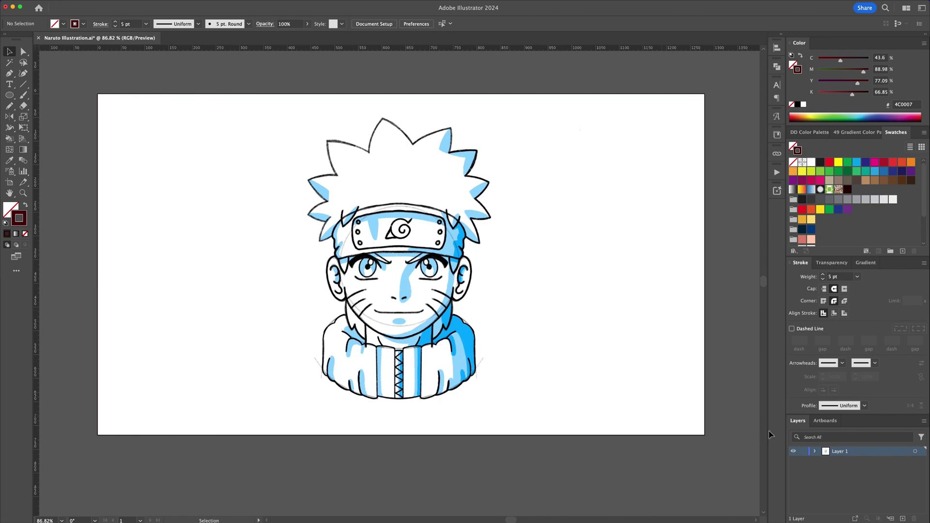
Turn Layer 1 into a template layer with its images dimmed to 50%.
double_click(825, 451)
left_click(660, 327)
left_click(795, 402)
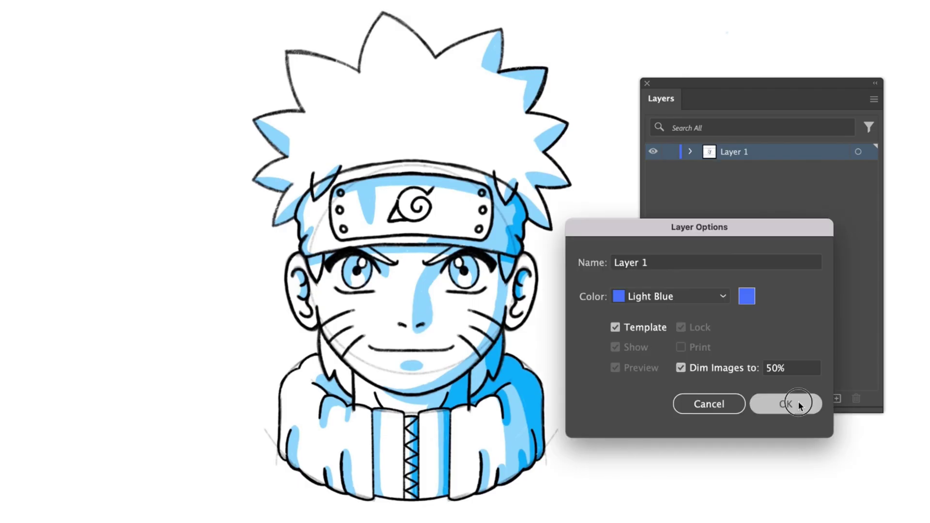
Add two layers above the template named Outline and Colour, lock Colour and make Outline active.
left_click(836, 398)
left_click(836, 398)
double_click(733, 152)
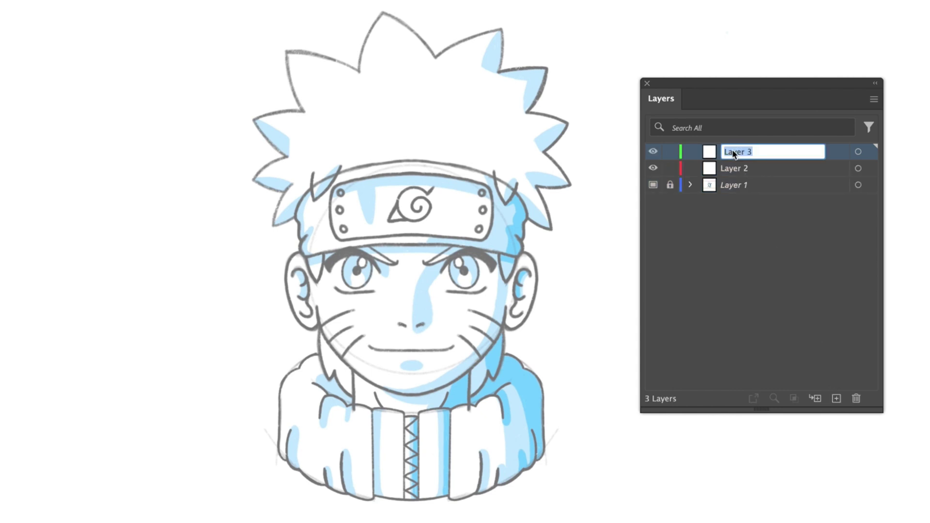
type("Outline")
key("Return")
double_click(733, 169)
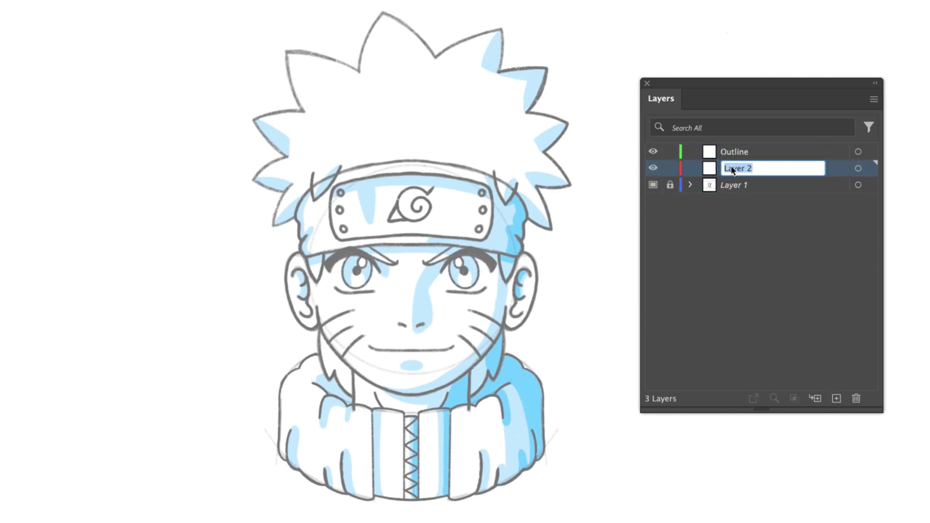
type("Colour")
key("Return")
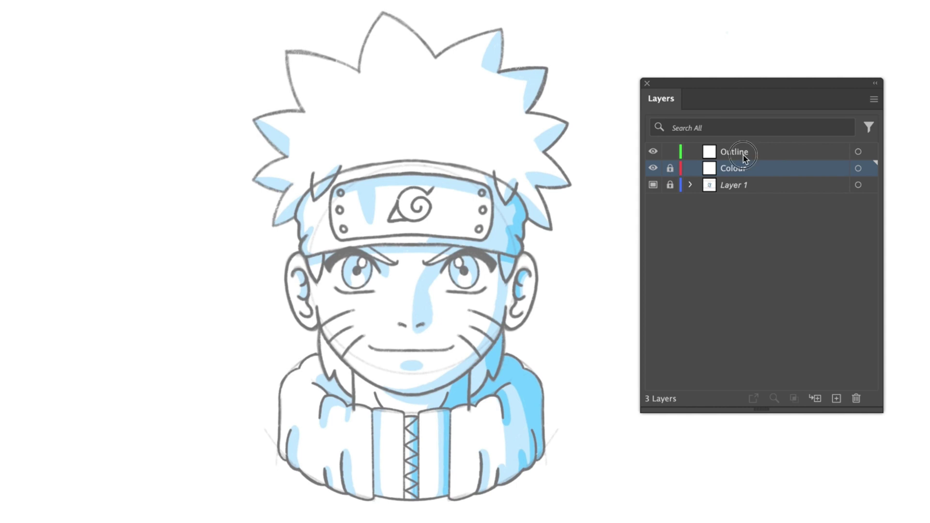
left_click(743, 155)
Place a vertical guide through the centre of the face and draw a 1 pt line along it over the full 720 px artboard height.
key("super+r")
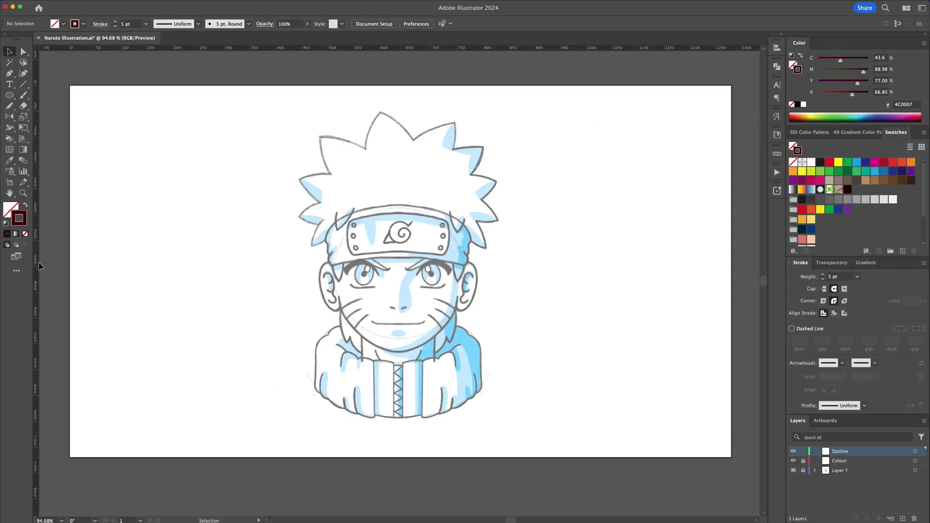
left_click_drag(36, 268, 398, 332)
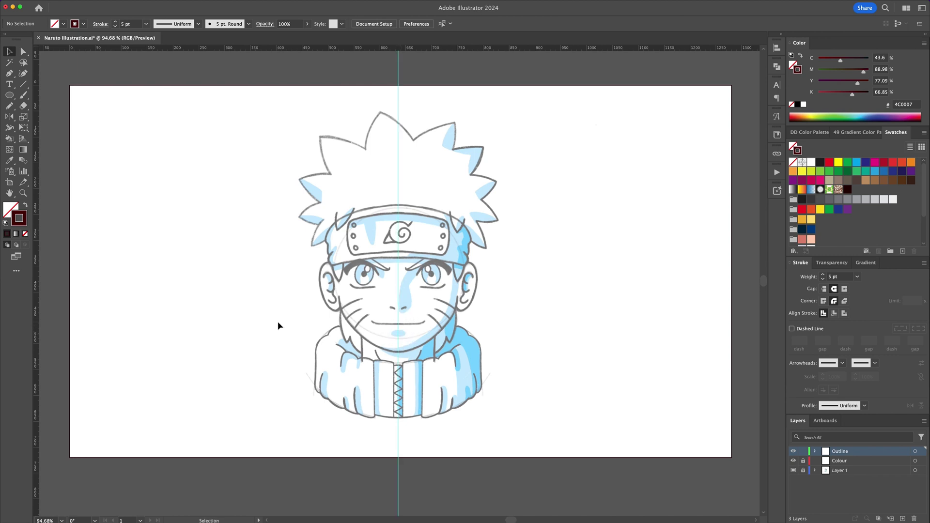
left_click_drag(398, 85, 399, 457)
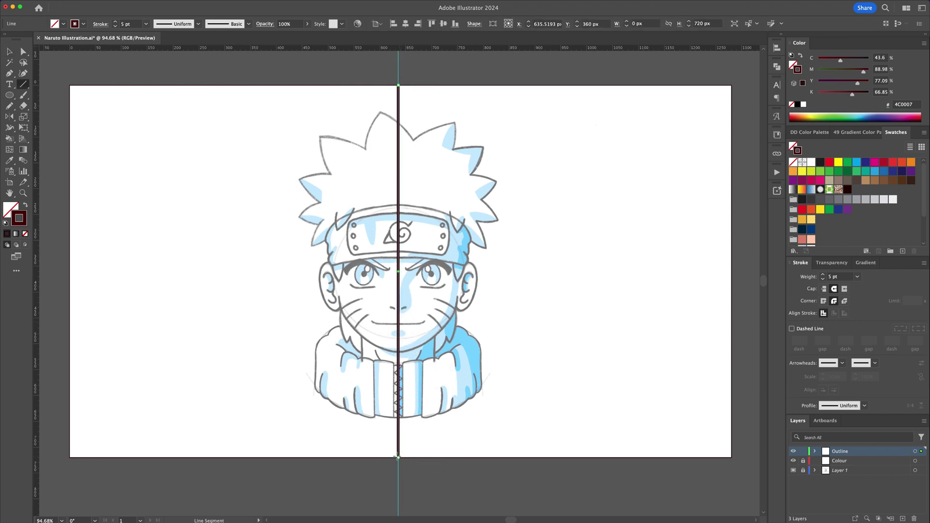
key("v")
left_click(824, 280)
left_click(823, 280)
left_click(824, 279)
left_click(823, 279)
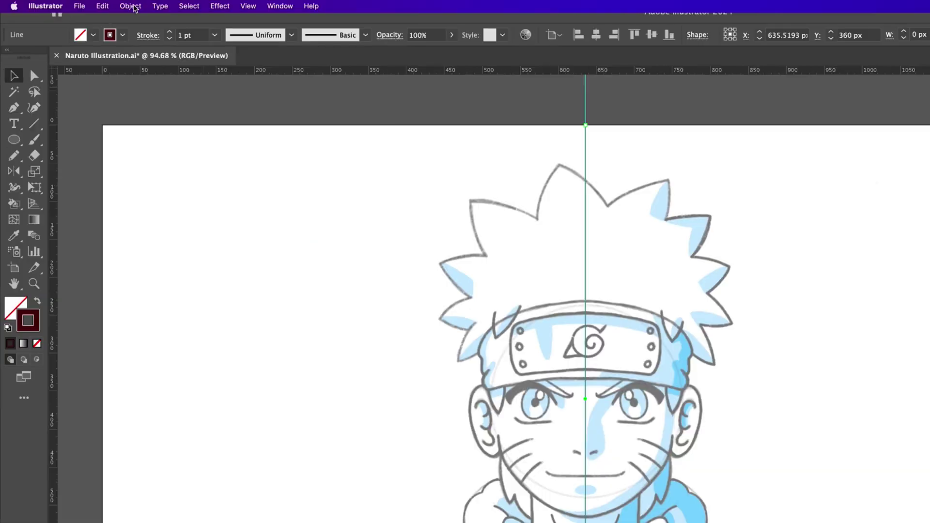
Apply a Mirror repeat to the centre line and align the mirror axis with it.
left_click(90, 4)
mouse_move(121, 227)
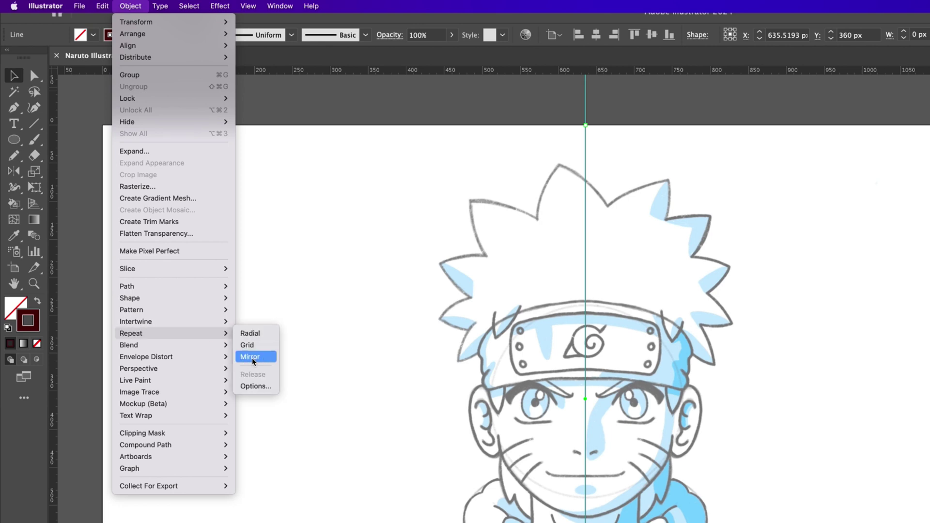
left_click(250, 357)
scroll(396, 277, "up", 4)
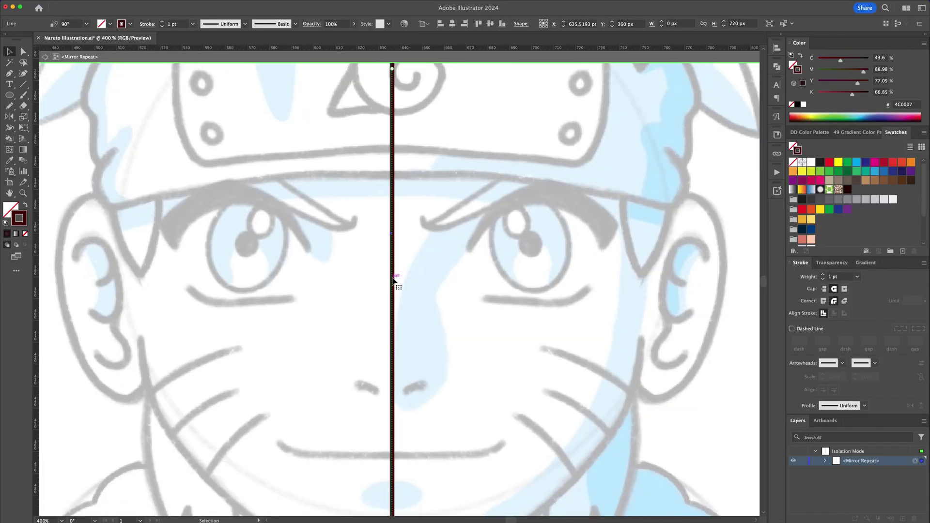
mouse_move(392, 235)
left_mouse_down()
mouse_move(370, 232)
mouse_move(392, 234)
left_mouse_up()
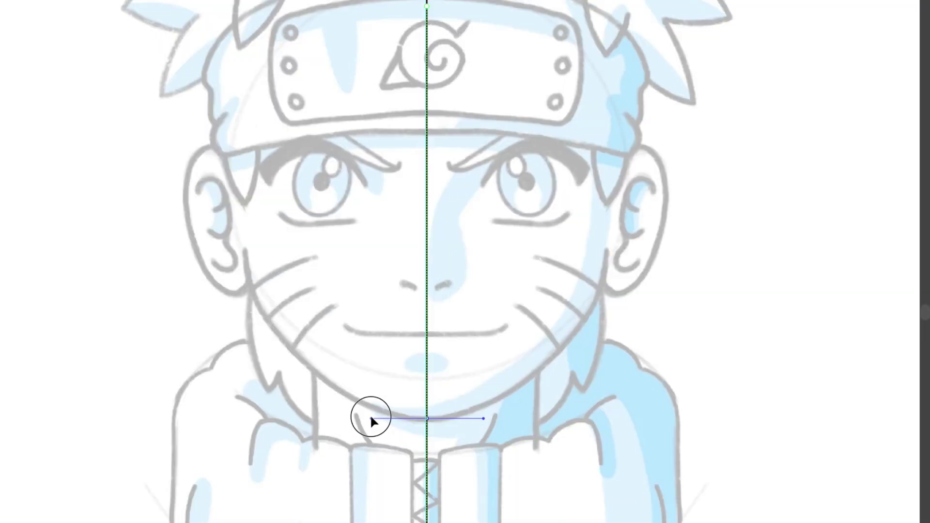
Trace the jawline from chin to cheek, the side of the neck and the hair lock beside it with the Pen tool.
left_click_drag(370, 414, 357, 419)
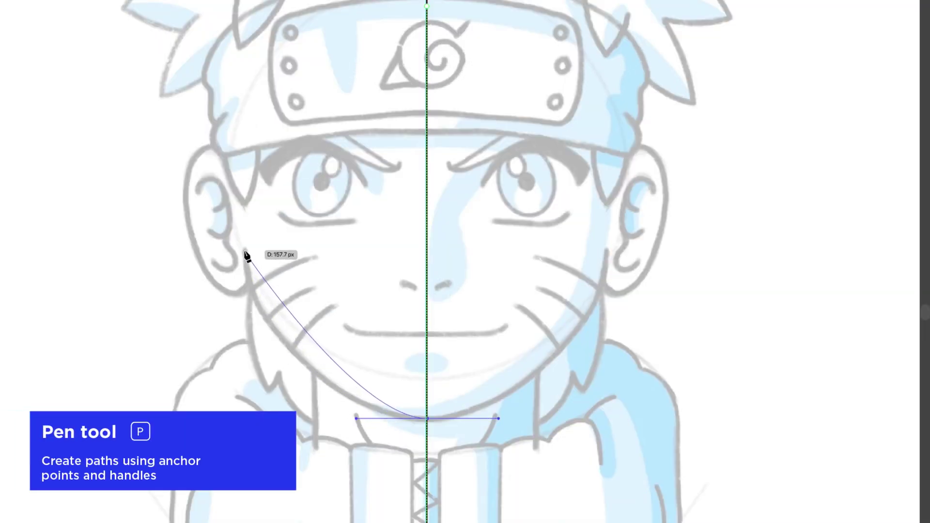
left_click_drag(245, 252, 231, 159)
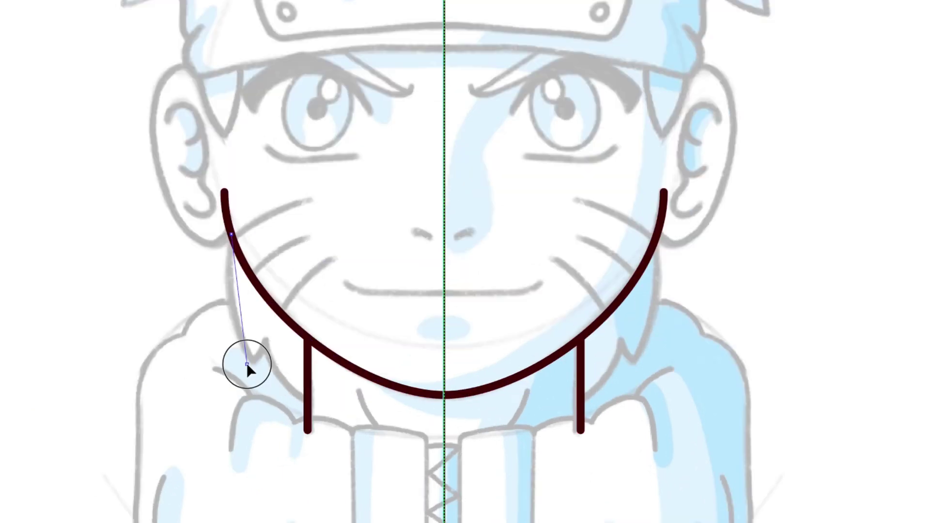
left_click(247, 365)
left_click(265, 346)
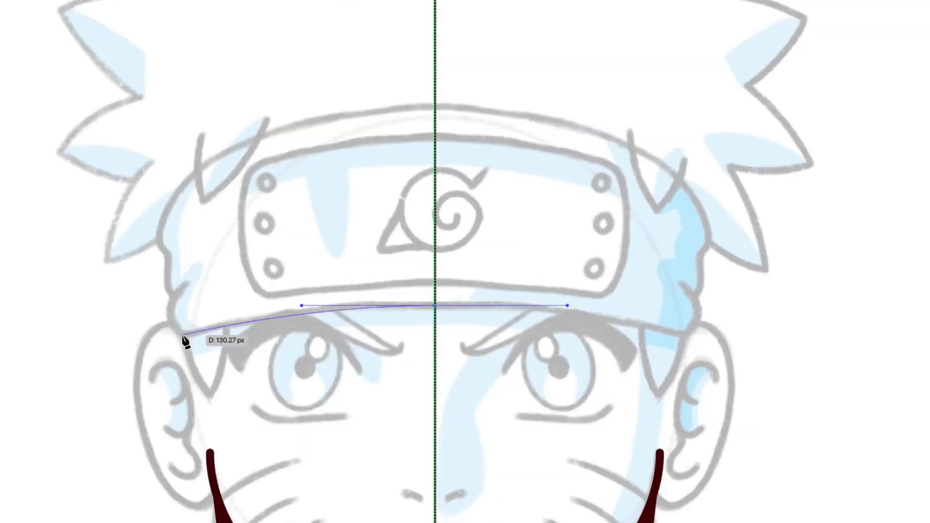
Trace the headband's lower edge, side folds and upper edge, and curve its lower side corner to follow the sketch.
left_click(181, 334)
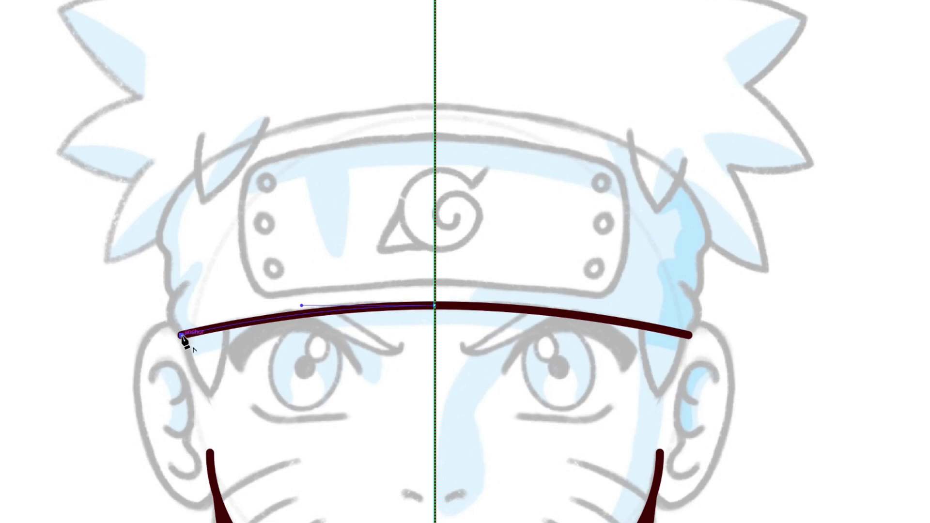
left_click(166, 305)
left_click(189, 280)
left_click_drag(435, 107, 706, 108)
left_click(167, 305)
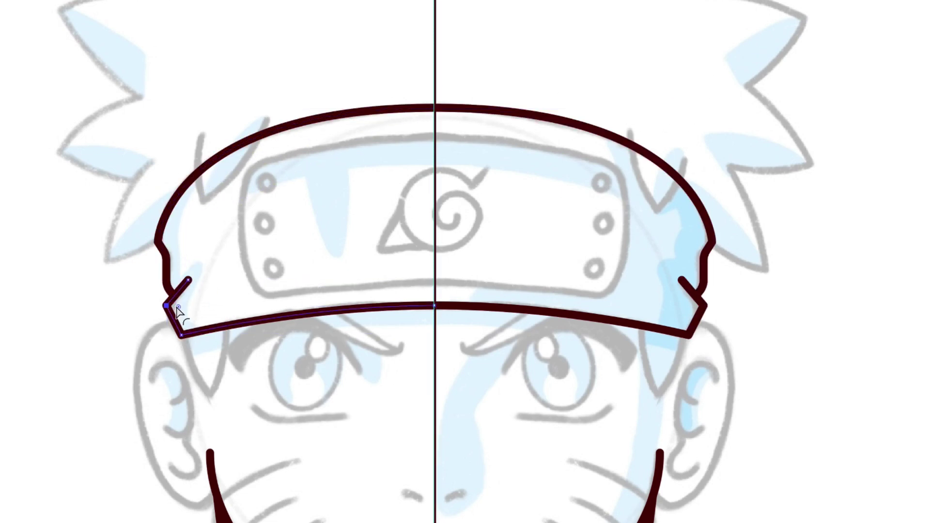
mouse_move(178, 306)
left_mouse_down()
mouse_move(191, 306)
mouse_move(187, 322)
left_mouse_up()
left_click(182, 334)
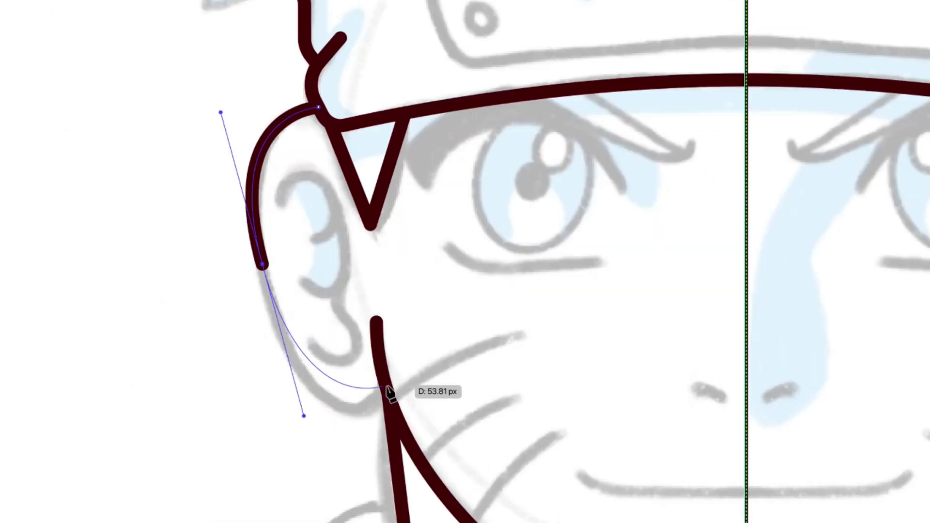
Trace the ear's outer contour and inner folds, and increase the stroke weight of the inner folds.
mouse_move(386, 385)
left_mouse_down()
mouse_move(407, 332)
mouse_move(416, 346)
left_mouse_up()
left_click_drag(347, 269, 348, 321)
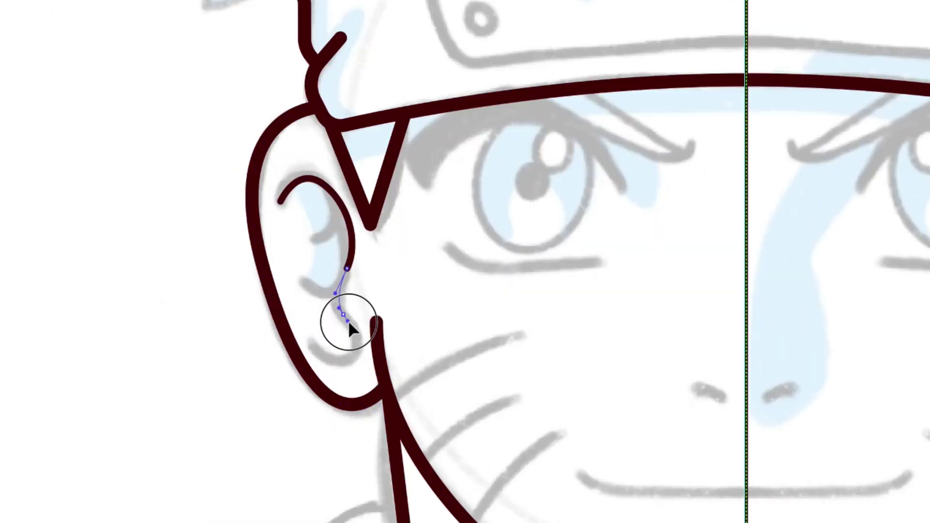
left_click_drag(332, 359, 301, 348)
key("Escape")
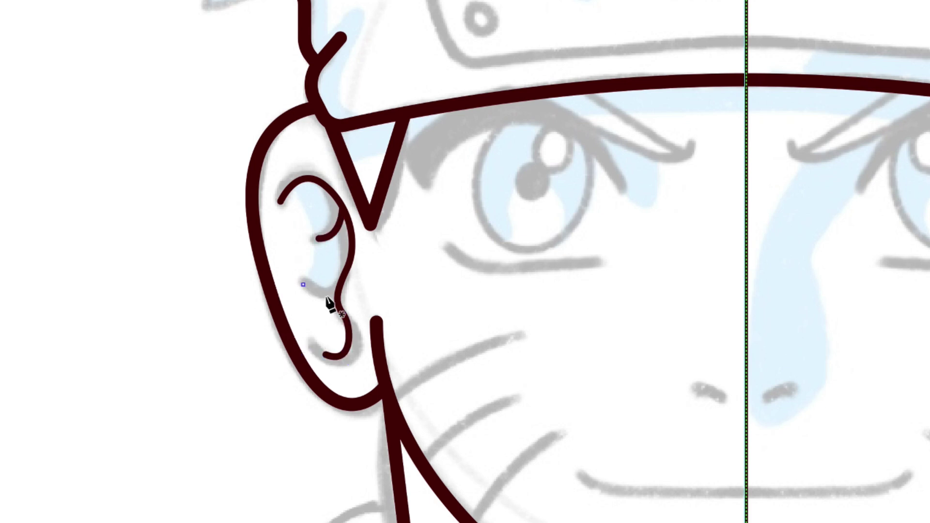
left_click_drag(338, 291, 359, 283)
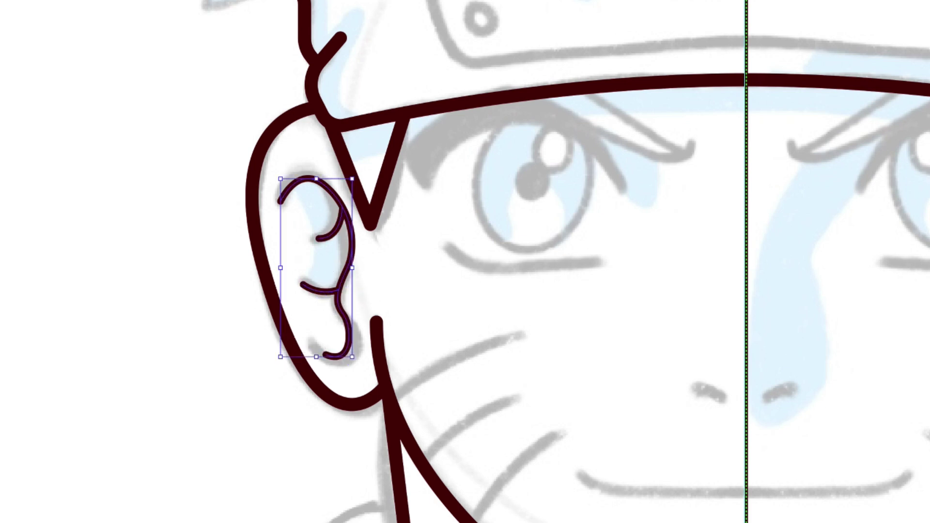
key("Up")
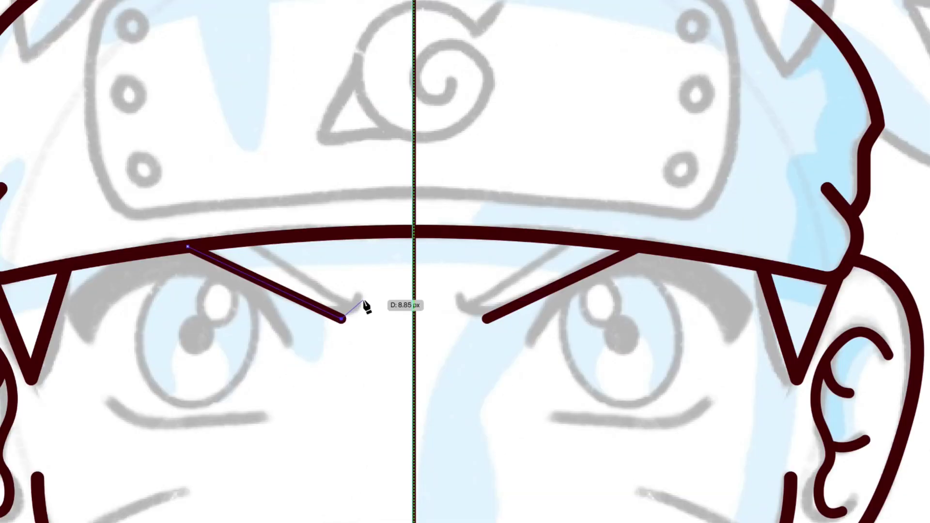
Trace the slanted eyebrow below the headband with the Pen tool.
left_click(364, 298)
left_click(241, 241)
left_click(353, 310)
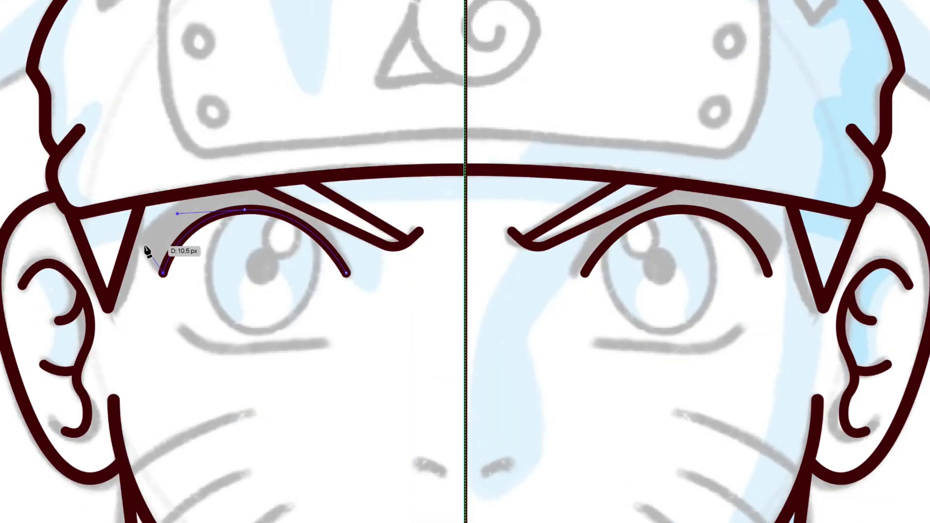
Trace the thick upper eyelid shape and draw an iris ellipse about 35 × 43 px beneath it.
left_click(141, 241)
left_click_drag(224, 188, 282, 181)
left_click_drag(348, 262, 361, 328)
left_click_drag(185, 194, 301, 336)
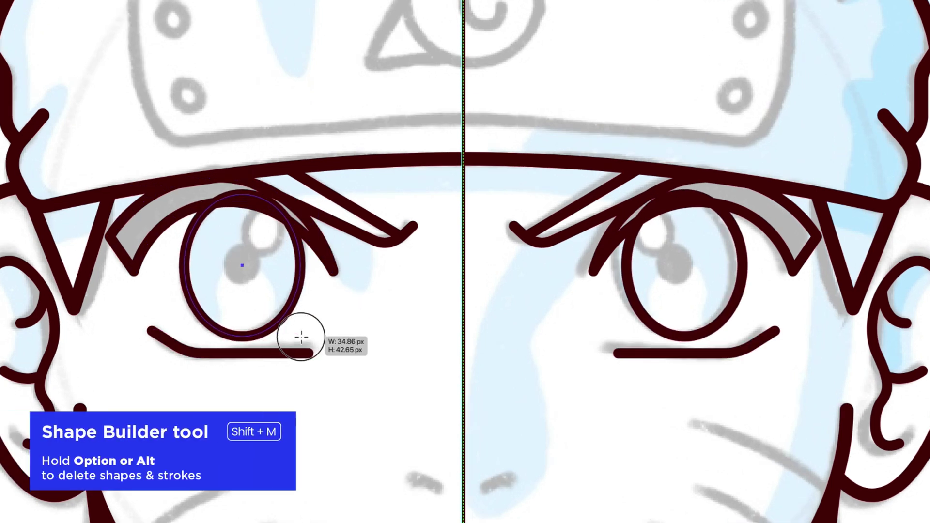
Remove the part of the iris ellipse that overlaps the upper eyelid with the Shape Builder tool.
left_click(160, 189, "shift")
key("shift+m")
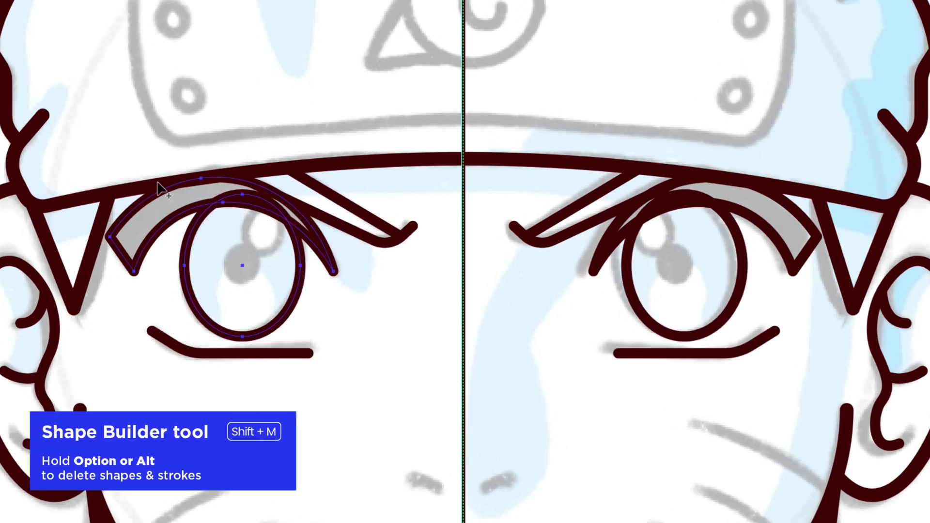
left_click(247, 199)
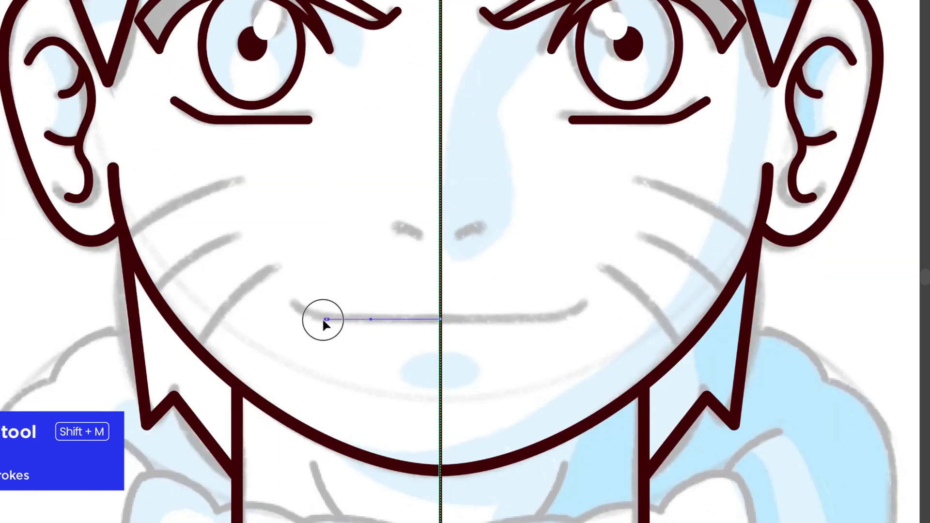
Trace the mouth with its upturned corner and draw straight paths for the whisker marks on the cheek.
left_click_drag(307, 318, 297, 307)
left_click(294, 302)
left_click(298, 120)
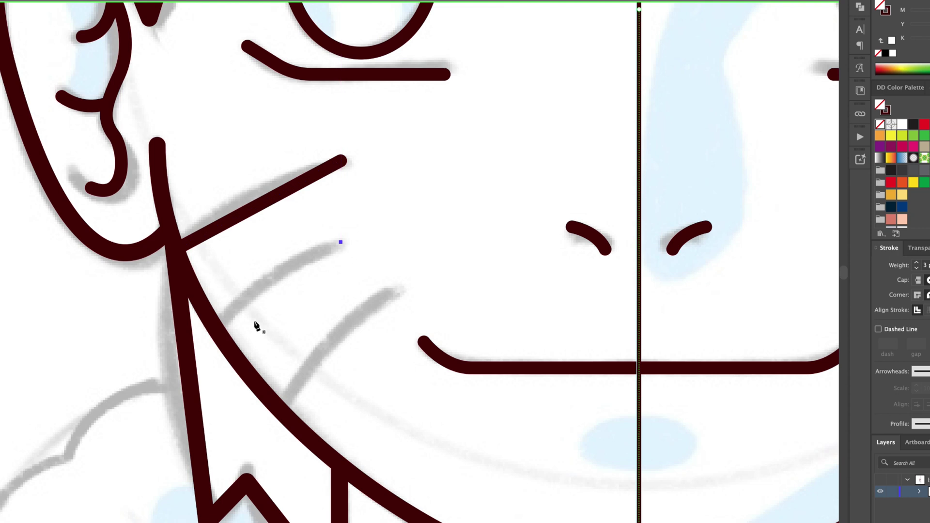
left_click(215, 328)
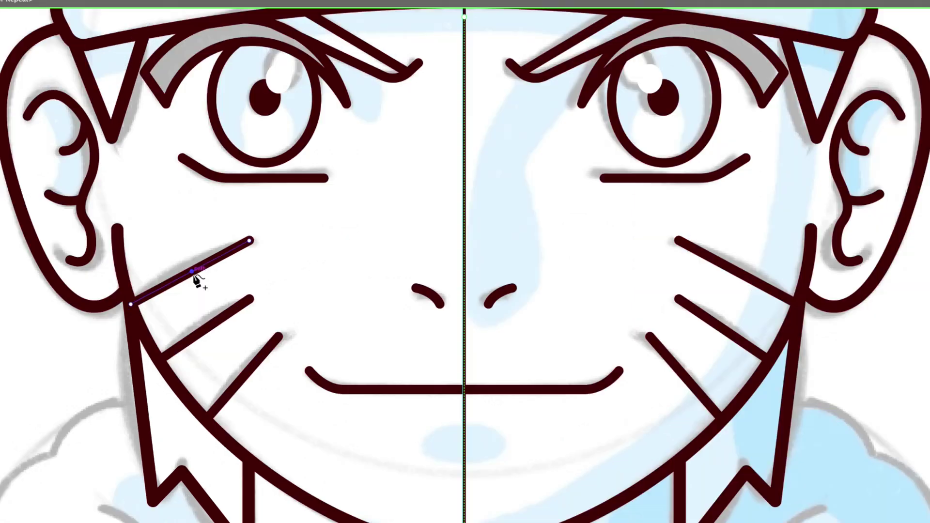
Bend the three straight whisker marks and the hair lock's outer edge into curves that follow the sketch.
left_click_drag(188, 265, 185, 268)
left_click(206, 328)
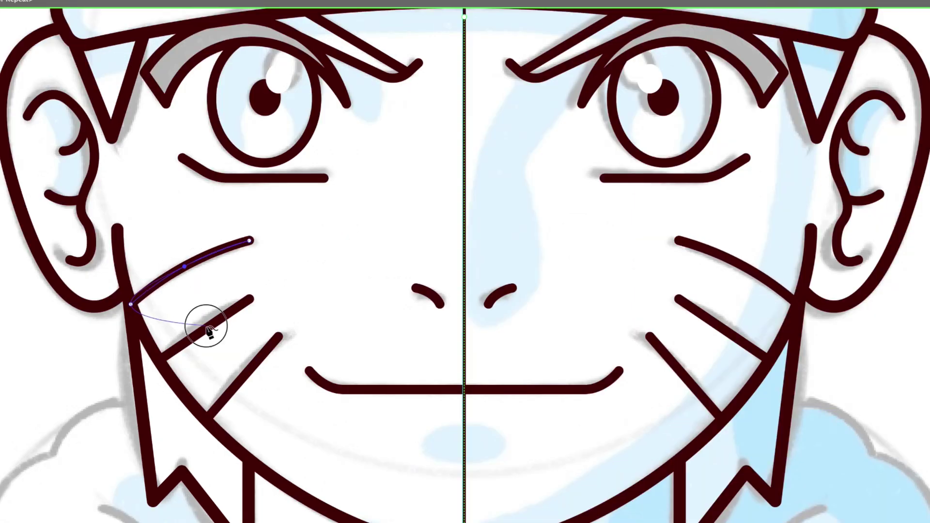
left_click_drag(207, 328, 203, 325)
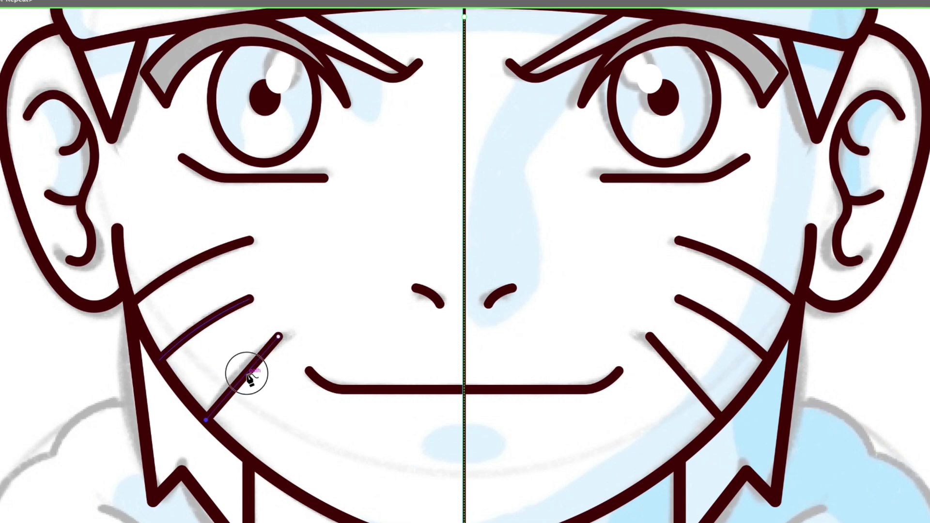
left_click_drag(246, 374, 241, 371)
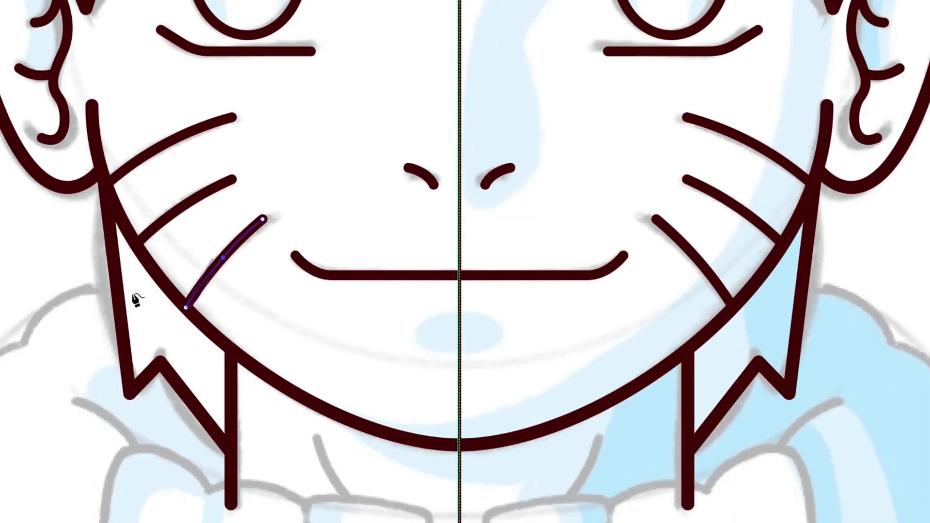
left_click(119, 301)
left_click_drag(119, 301, 99, 293)
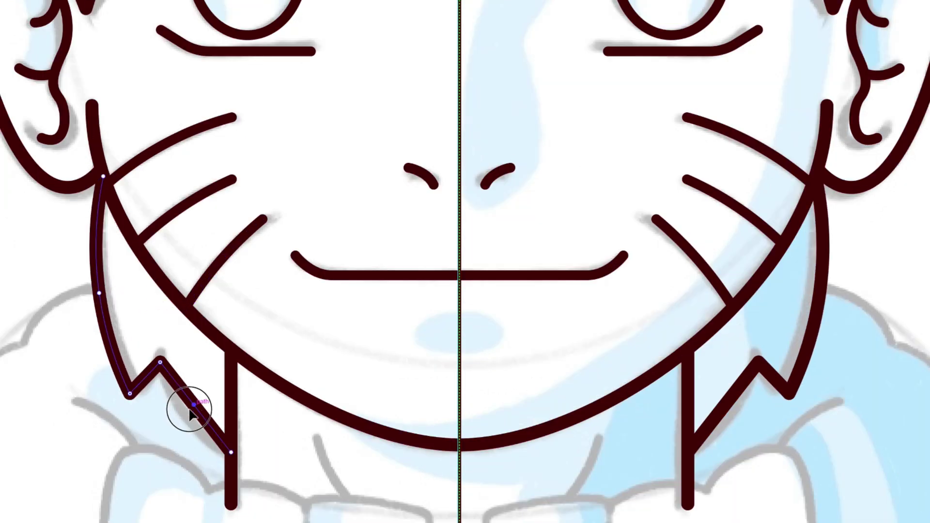
Trace the jacket's front collar panel beside the zip and its curved bottom edge.
left_click_drag(411, 212, 461, 233)
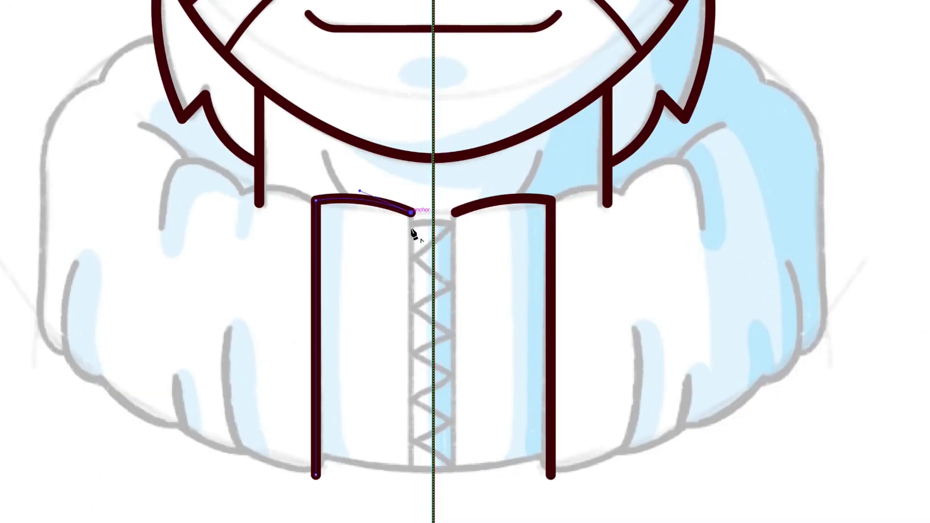
left_click(411, 469)
left_click_drag(433, 456, 433, 472)
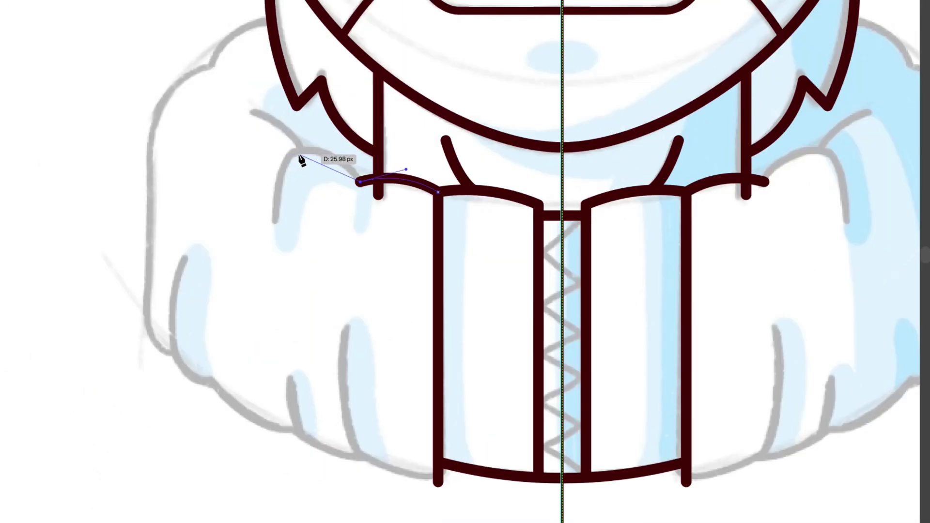
Trace the folds along the top of the puffy collar and round the fold's sharp corner.
left_click_drag(293, 154, 239, 158)
left_click_drag(277, 221, 280, 263)
left_click_drag(280, 263, 280, 264)
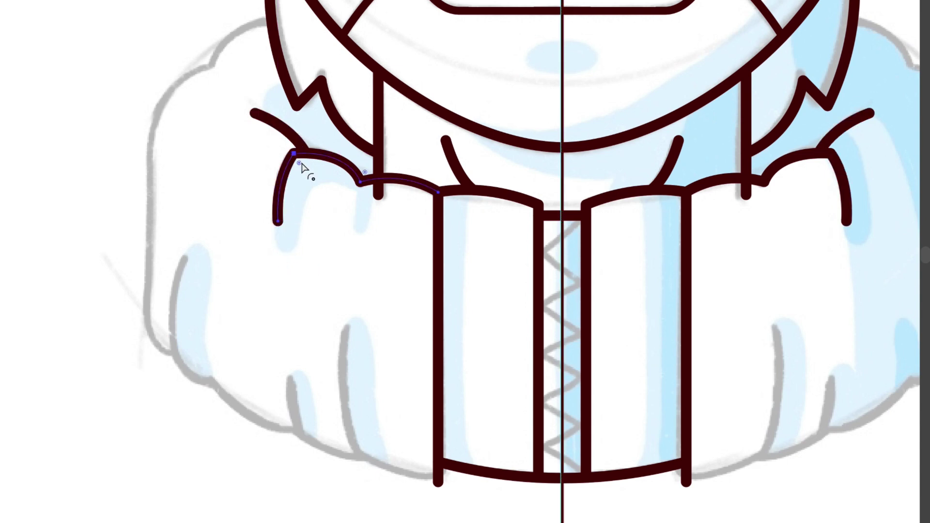
left_click_drag(296, 162, 307, 180)
Trace the outer edge of the puffy collar down its side and around the rounded lower corner.
left_click_drag(152, 144, 154, 206)
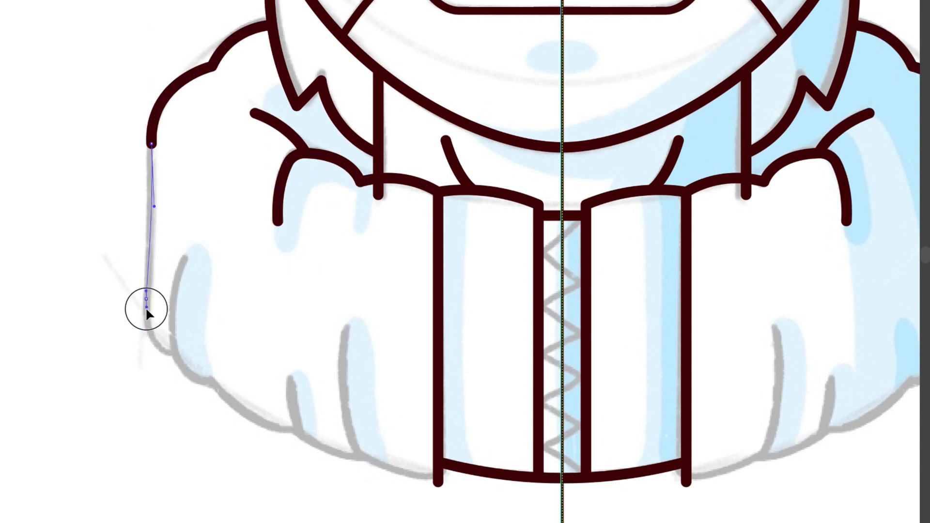
left_click_drag(146, 300, 144, 317)
left_click_drag(180, 360, 218, 353)
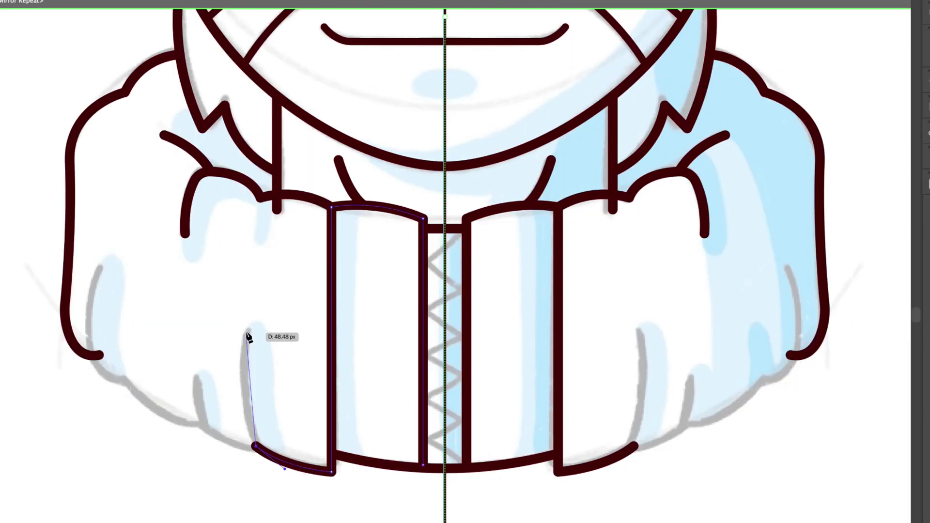
Trace the tall fold above the jacket's hem and extend the hem outline to the neighbouring short fold.
left_click_drag(246, 330, 259, 301)
left_click_drag(195, 423, 196, 389)
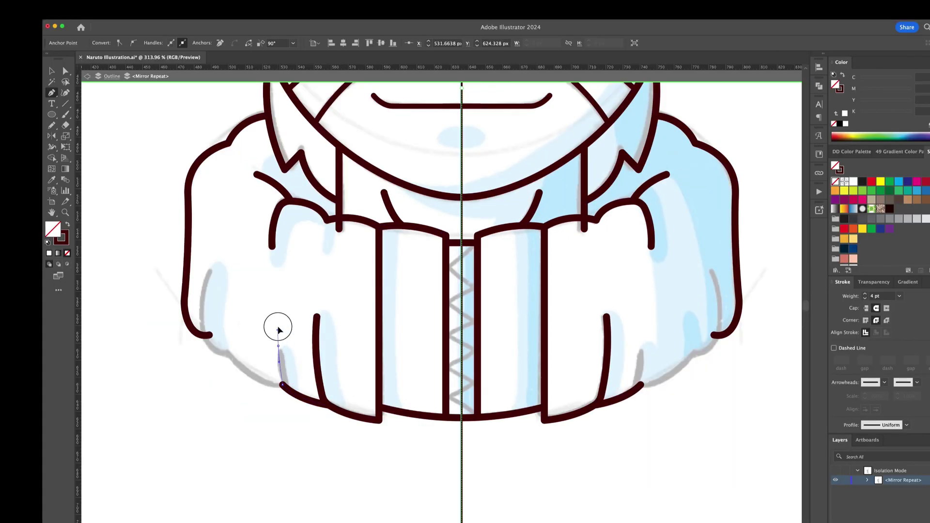
left_click_drag(278, 328, 278, 316)
Continue the curved hem from the short fold to the jacket's outer corner and trace the outermost fold line.
key("v")
key("a")
left_click_drag(270, 395, 290, 381)
key("p")
left_click(282, 384)
left_click_drag(229, 355, 206, 332)
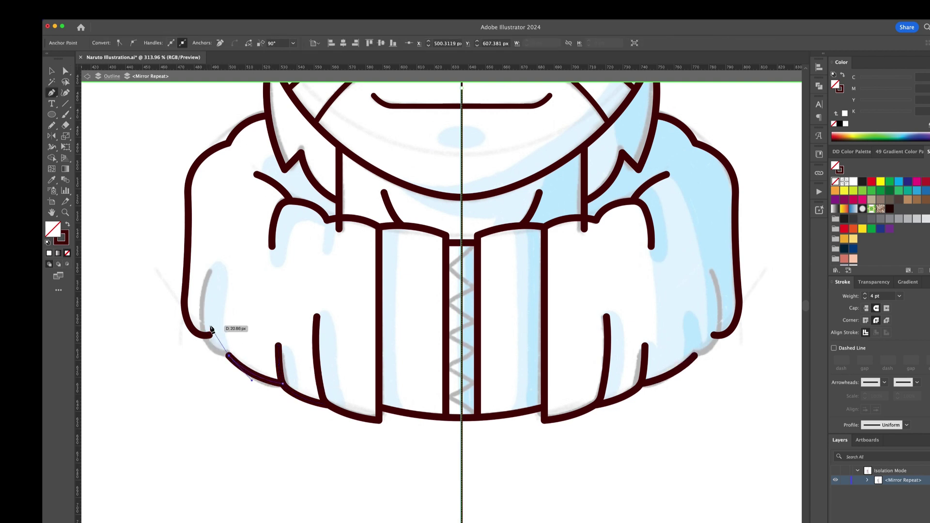
left_click(212, 272)
key("shift+m")
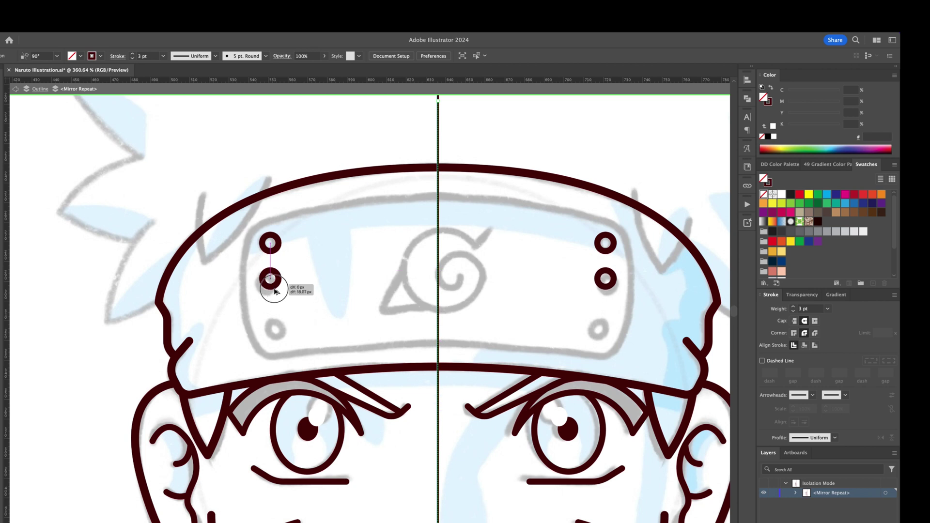
Duplicate the headband rivet to make the third one and trace the metal plate's outline around the rivets with rounded corners.
left_click_drag(274, 285, 276, 331)
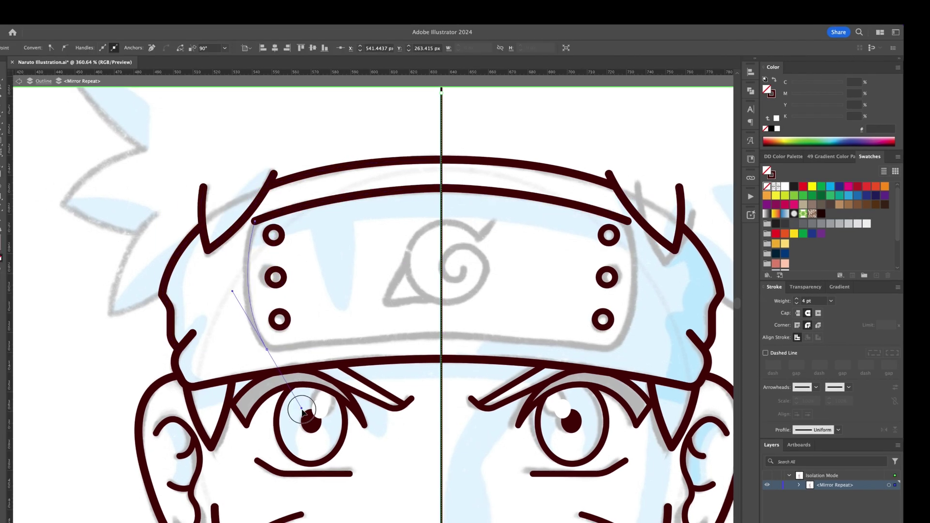
left_click_drag(302, 411, 302, 412)
left_click_drag(442, 335, 539, 348)
left_click_drag(260, 227, 266, 231)
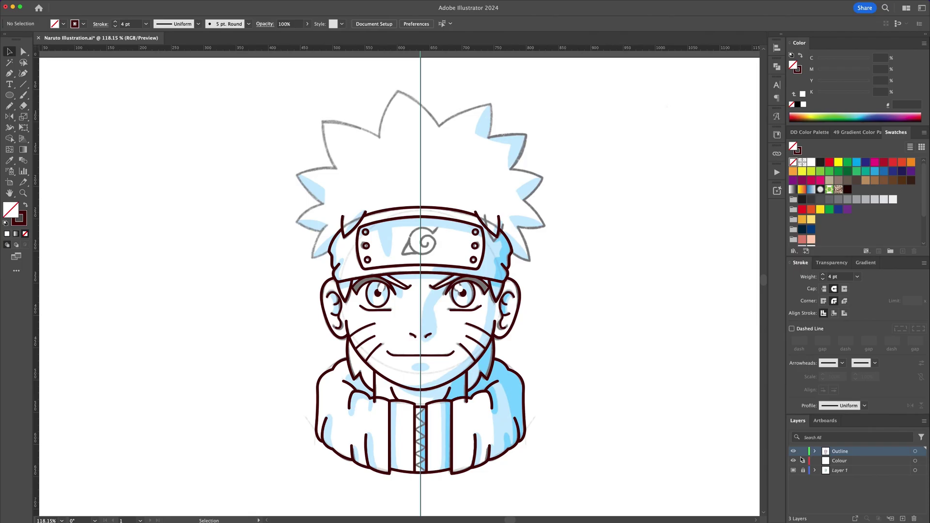
Hide the Layer 1 sketch, select the whole Mirror Repeat and expand it with Object and Fill enabled.
left_click(793, 471)
mouse_move(566, 198)
left_mouse_down()
mouse_move(349, 467)
mouse_move(303, 482)
left_mouse_up()
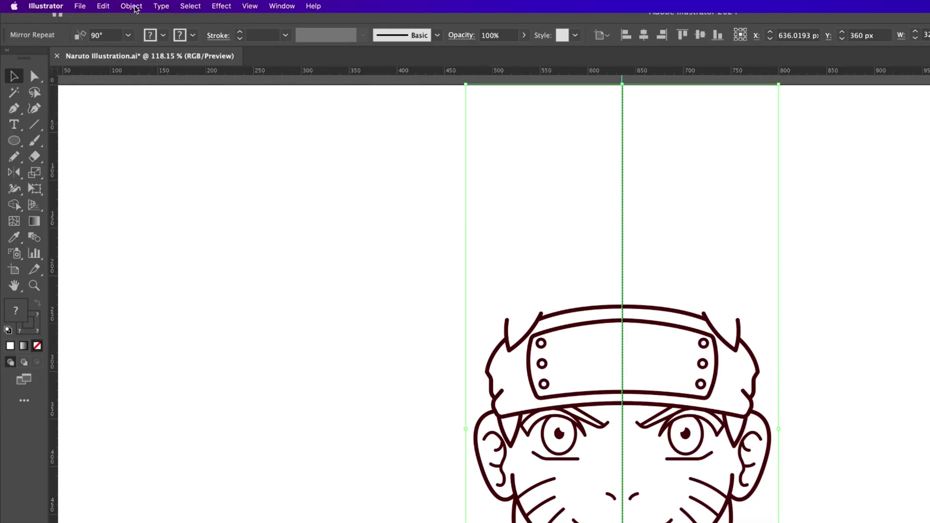
left_click(127, 6)
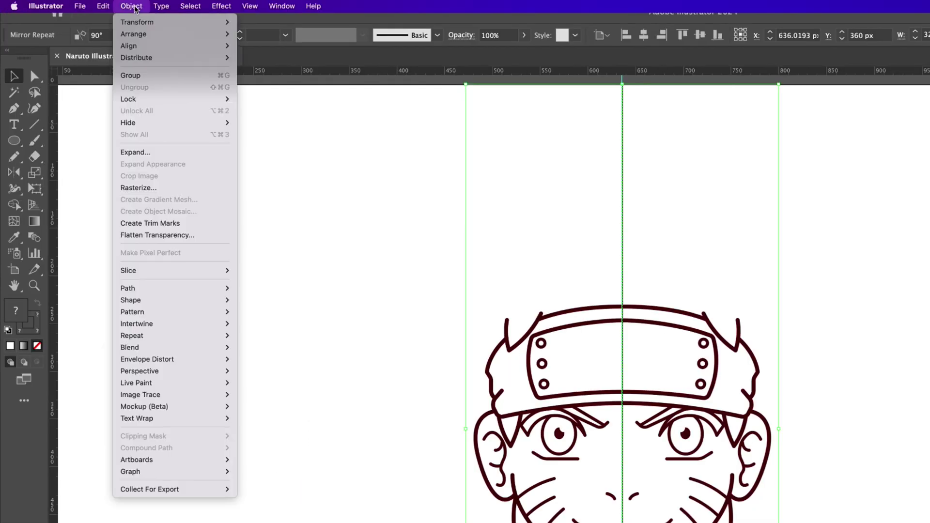
left_click(137, 153)
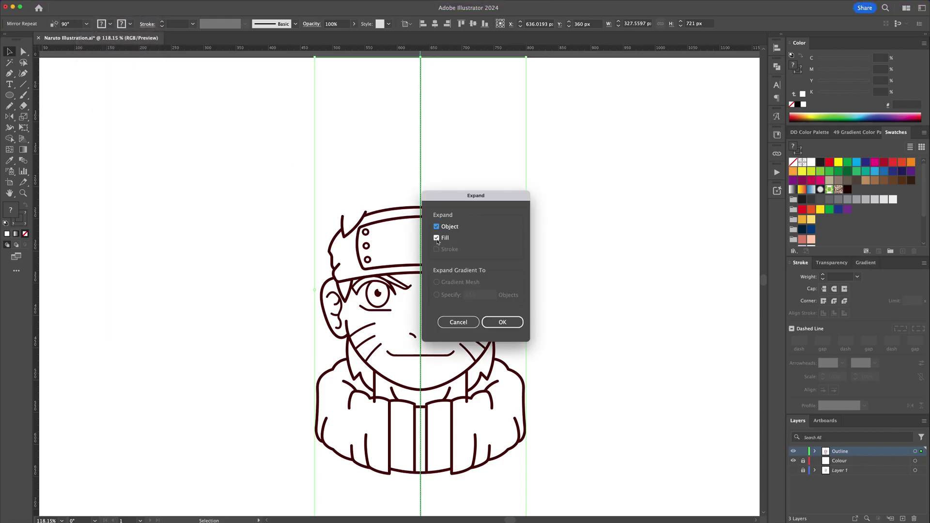
left_click(498, 322)
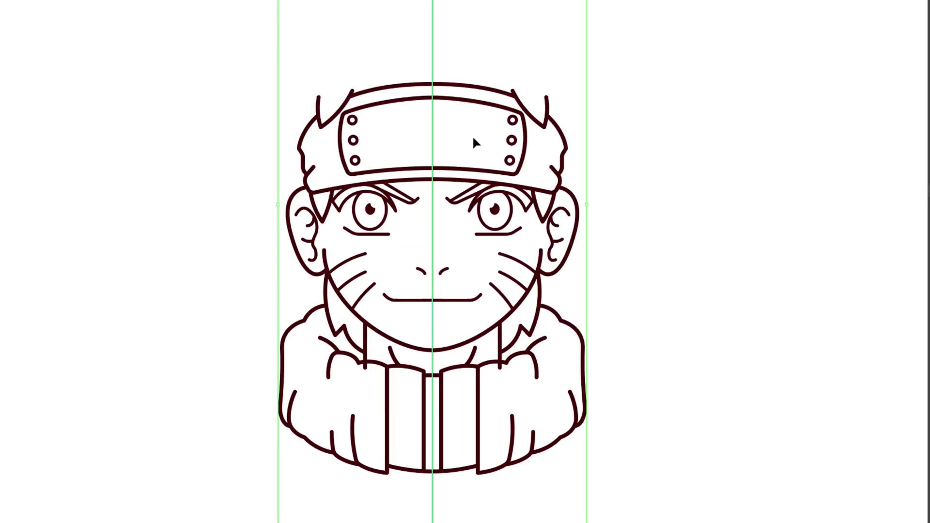
Ungroup the expanded artwork, release its clipping mask and hide the guides.
right_click(456, 89)
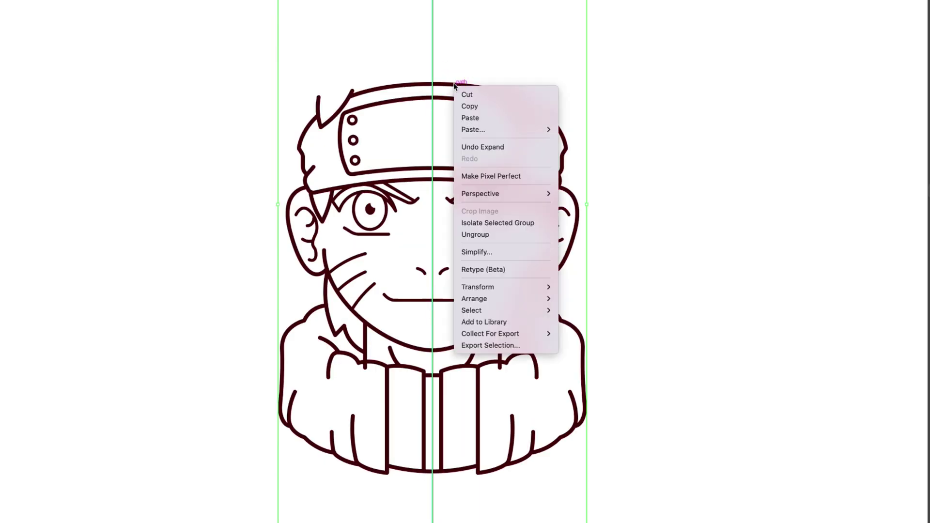
left_click(485, 235)
right_click(464, 114)
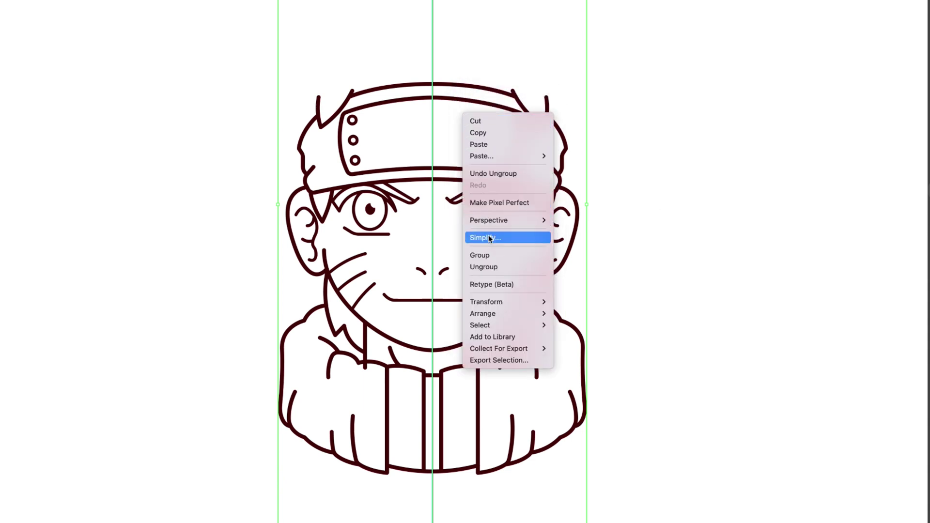
left_click(480, 266)
right_click(429, 65)
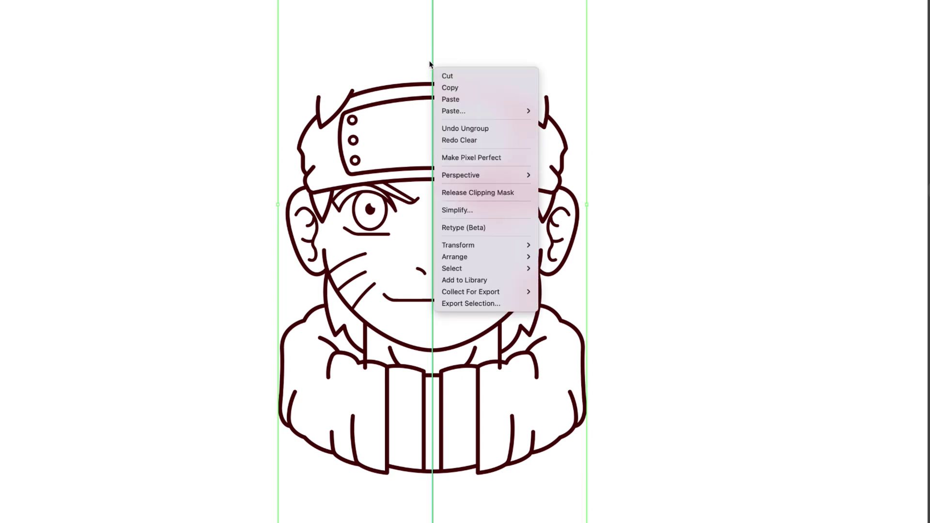
left_click(485, 193)
key("ctrl+y")
key("ctrl+semicolon")
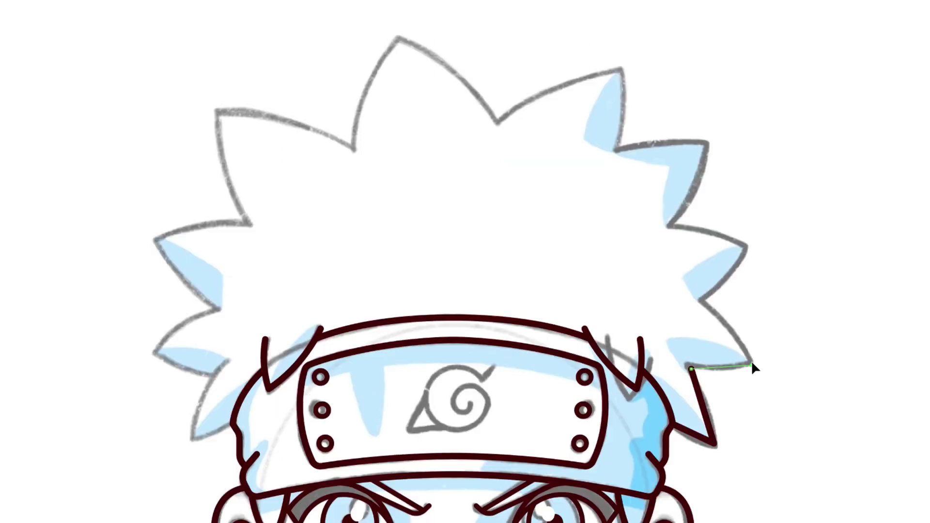
Trace the spiky hair with straight segments, then bend the spike edges from the right ear up to the top spike to match the sketch.
left_click(751, 364)
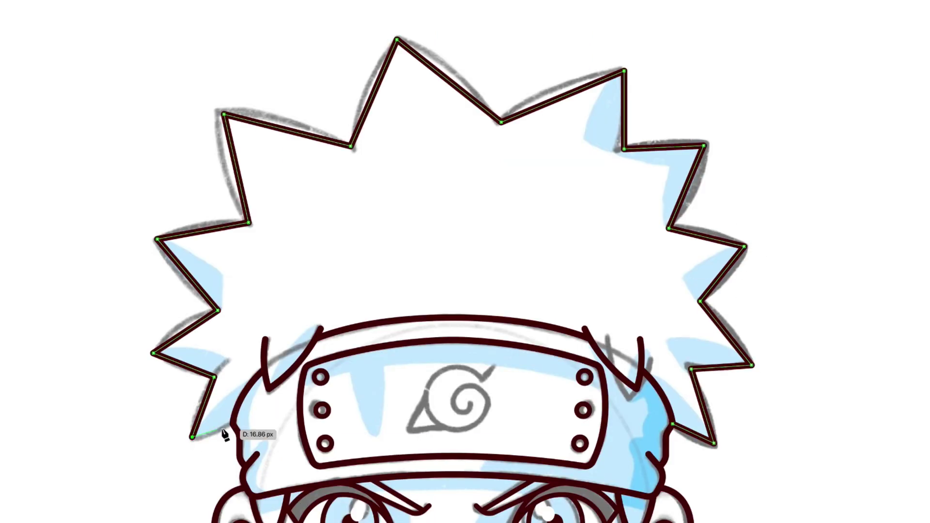
left_click_drag(701, 403, 706, 401)
left_click_drag(722, 367, 721, 372)
left_click_drag(624, 103, 628, 111)
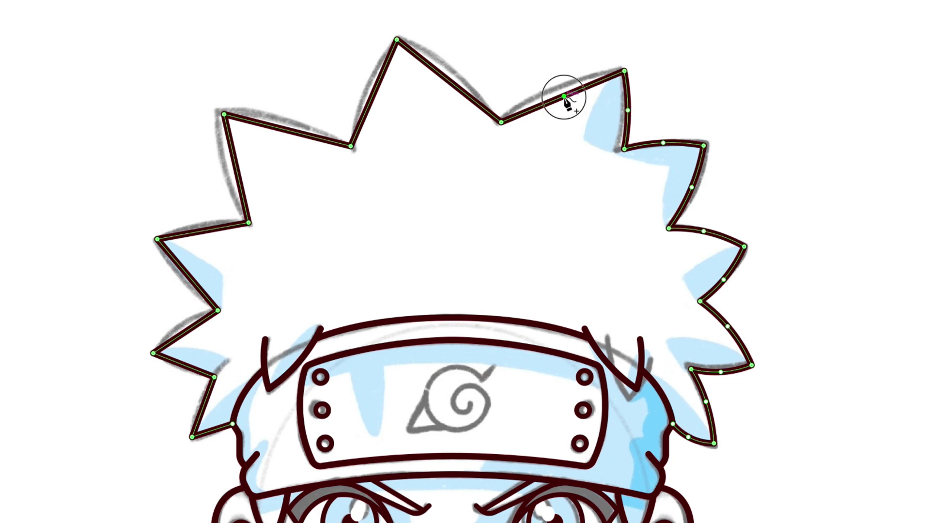
left_click_drag(564, 97, 557, 87)
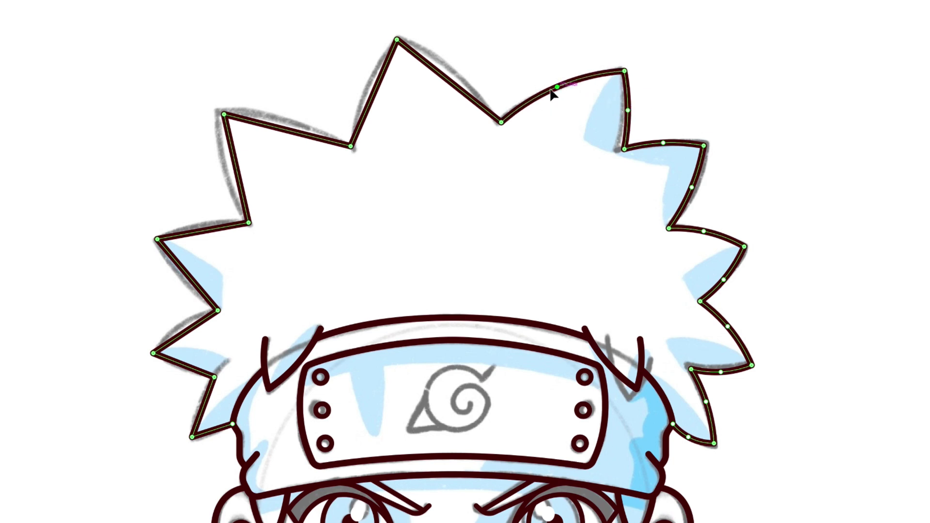
left_click_drag(441, 74, 448, 68)
Bend the remaining straight hair edges from the top spike down to the left ear into curves following the sketch.
left_click(361, 96)
left_click(288, 121)
left_click(225, 171)
left_click(200, 225)
left_click(183, 282)
left_click(187, 330)
left_click_drag(187, 330, 182, 326)
left_click(198, 403)
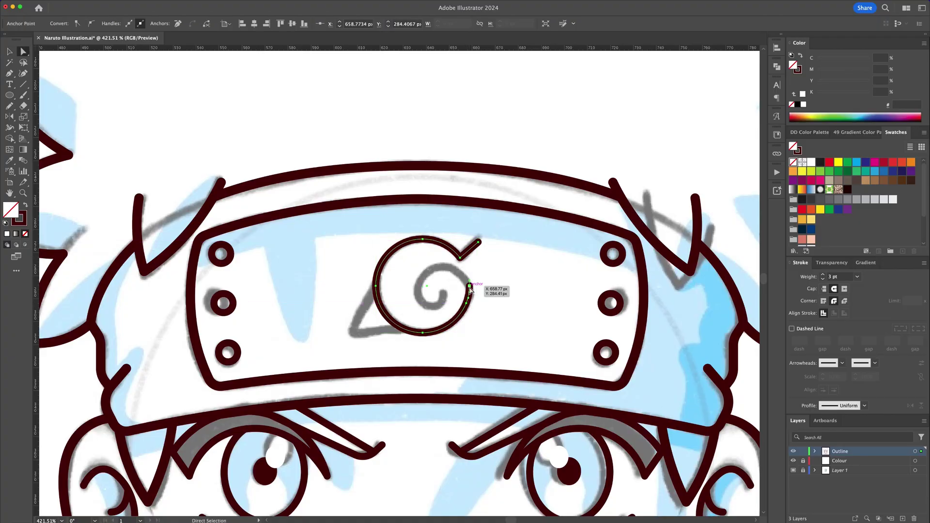
Trace the inner spiral of the headband's leaf emblem from the circle's open end and smooth its curves to match the sketch.
left_click(472, 286)
left_click(435, 268)
left_click(426, 285)
left_click(430, 306)
left_click(449, 308)
left_click(443, 291)
key("a")
left_click_drag(449, 308, 439, 305)
left_click(460, 274)
left_click_drag(457, 263, 473, 279)
scroll(426, 283, "down", 5)
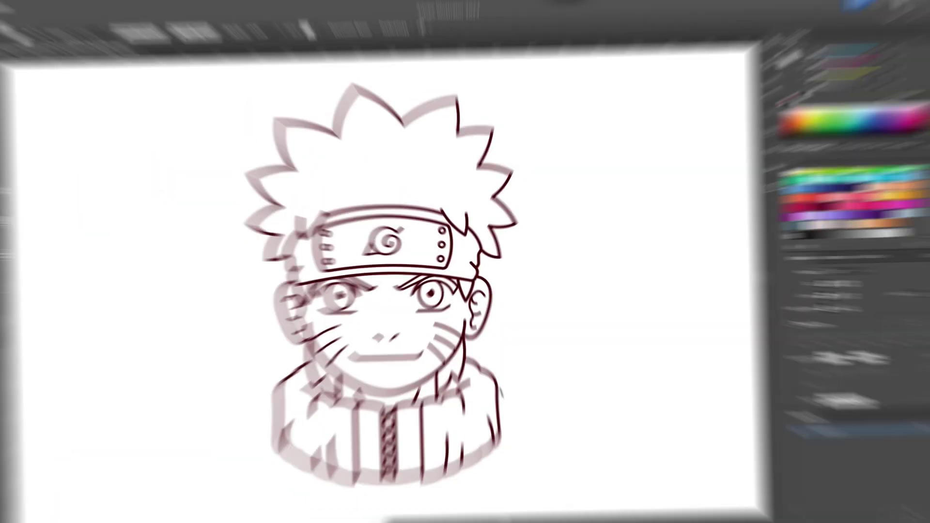
Duplicate the entire outline artwork into the Colour layer, then hide and lock the Outline layer.
key("F7")
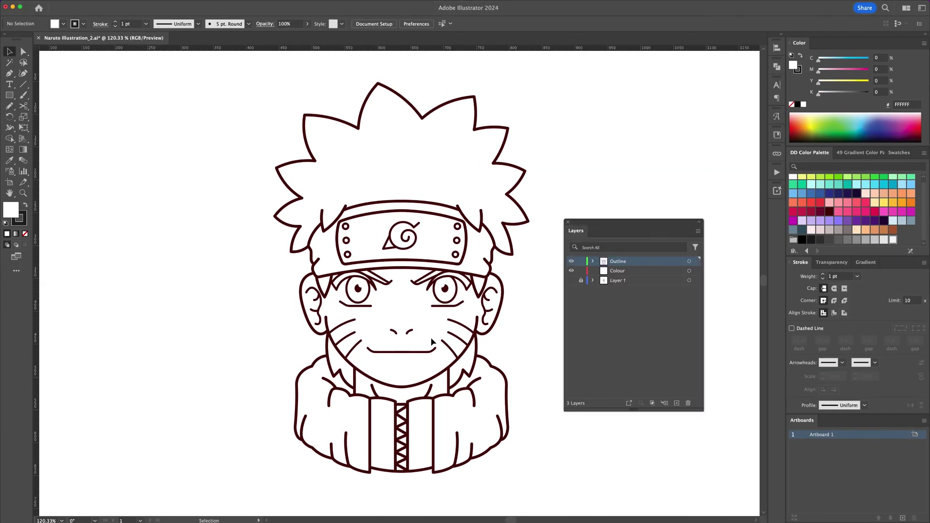
left_click_drag(509, 197, 288, 491)
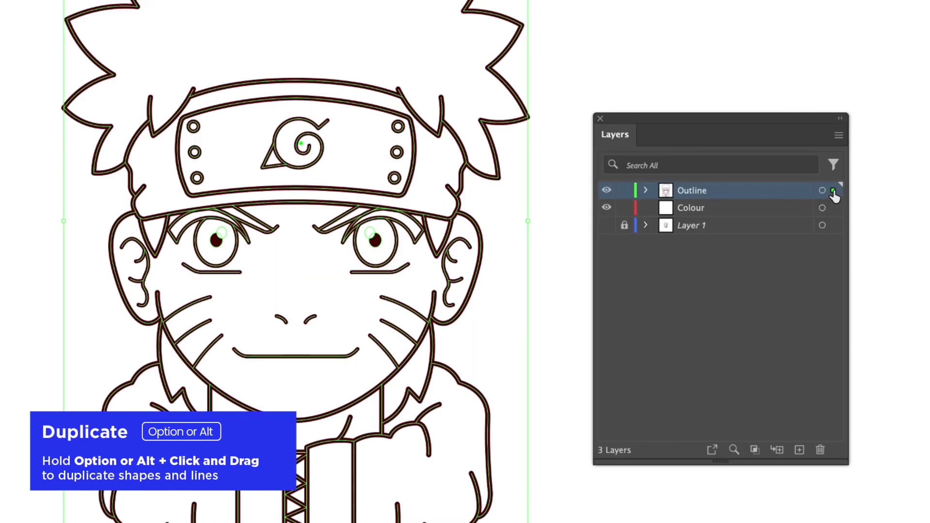
left_click_drag(833, 192, 834, 209)
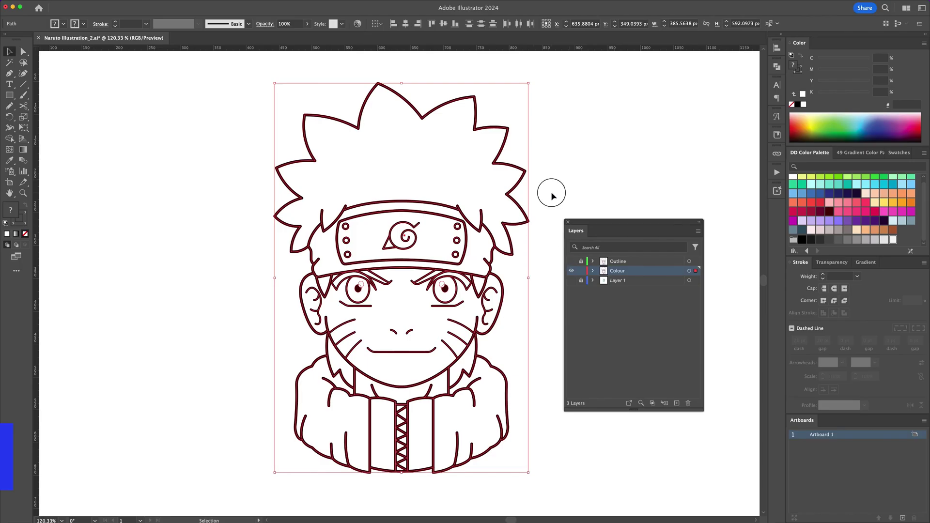
left_click(551, 194)
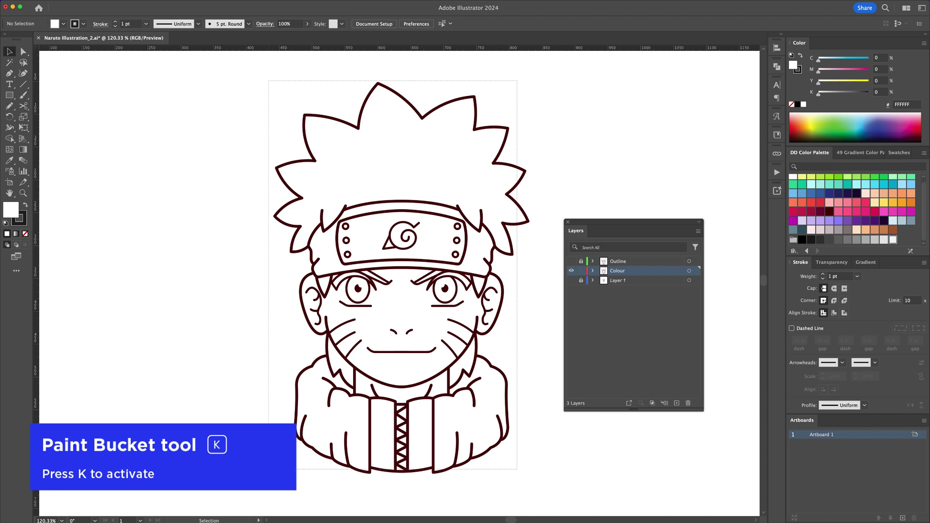
Select all the artwork on the Colour layer and convert it to a Live Paint group.
left_click(447, 326)
key("k")
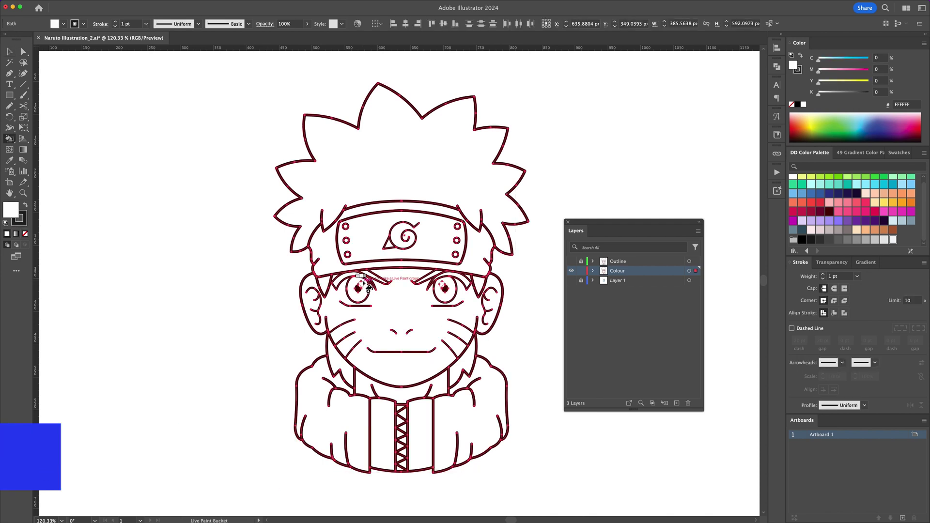
left_click(368, 235)
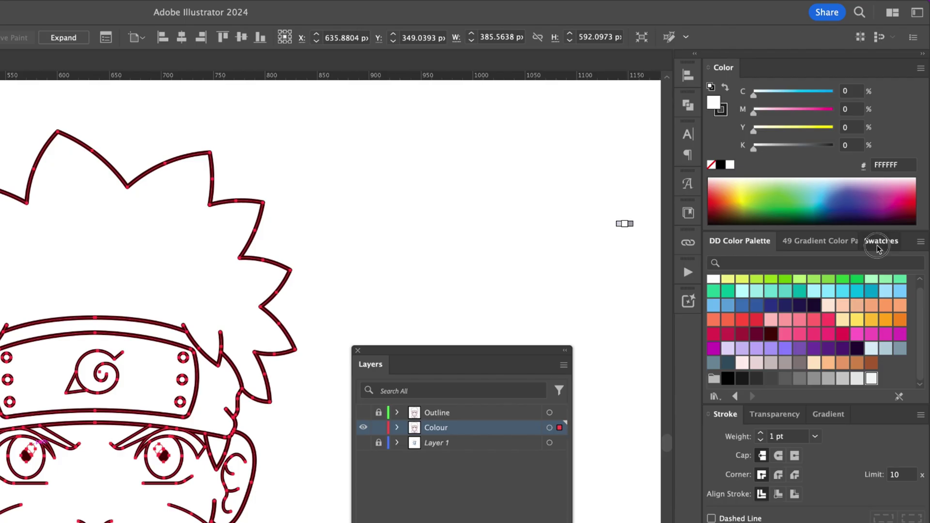
Live-paint the hair and eyebrows yellow (FFE266) with no stroke, and the headband cloth blue.
left_click(899, 152)
scroll(750, 336, "up", 2)
left_click(757, 304)
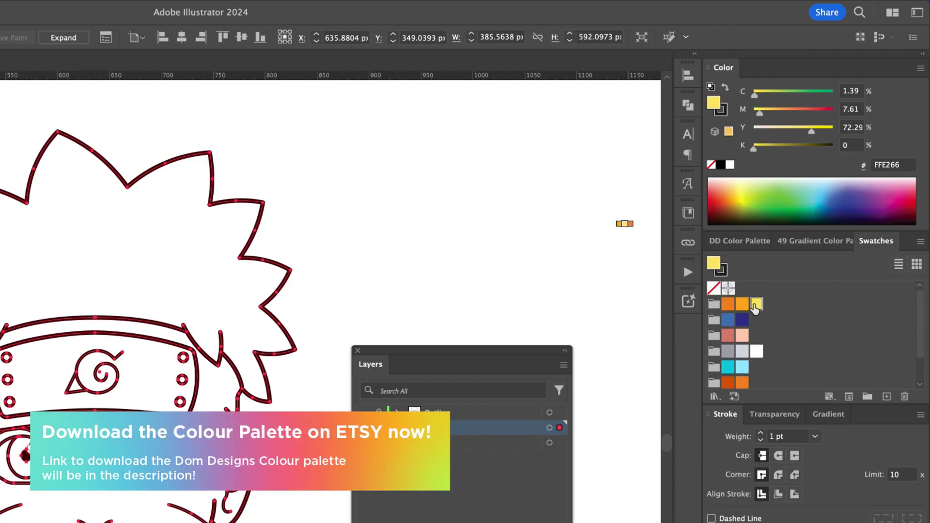
left_click(725, 113)
left_click(711, 165)
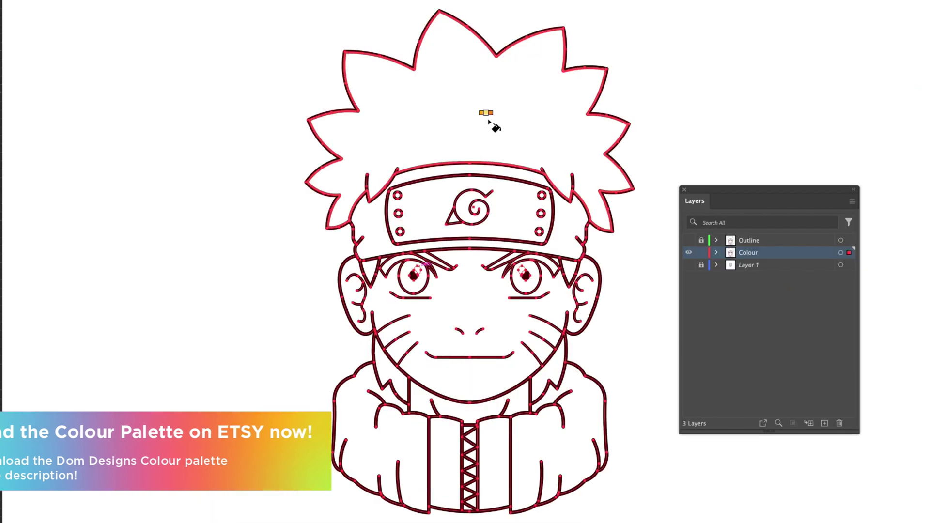
left_click(492, 129)
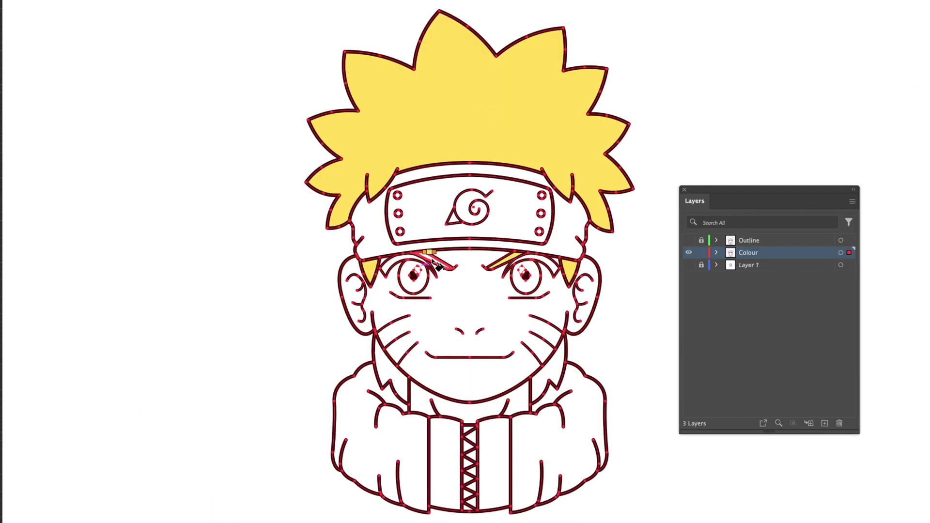
left_click(570, 225)
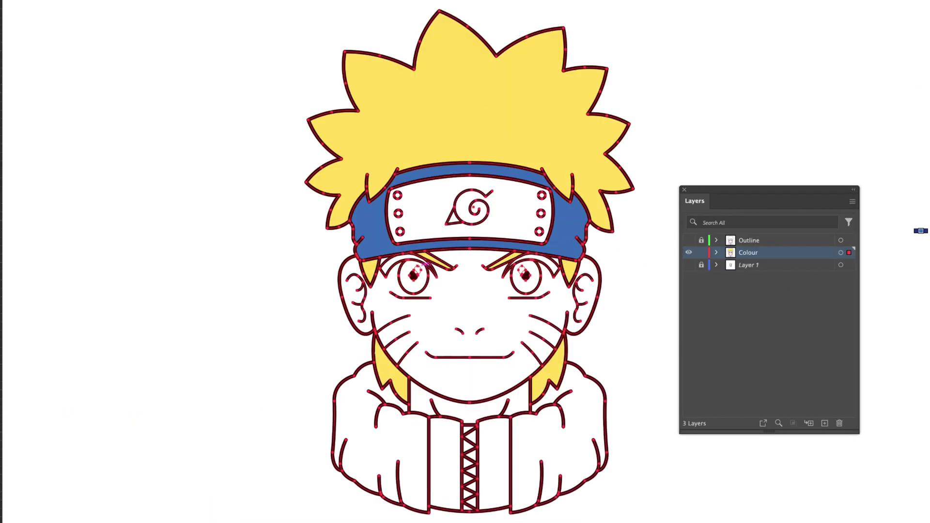
Paint the irises light blue with dark maroon upper lids, and the face and neck in a peach skin tone.
left_click(533, 282)
left_click(405, 283)
left_click(545, 265)
left_click(395, 262)
left_click(478, 315)
left_click(490, 410)
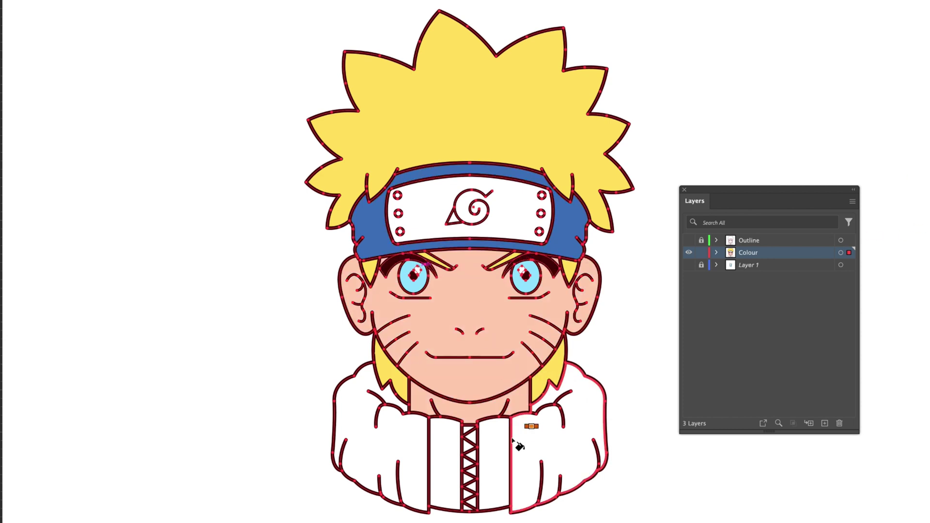
Paint the jacket's front panels orange, its puffy collar off-white, and fill the zip strip.
left_click(494, 450)
left_click(445, 453)
left_click(568, 444)
left_click(380, 441)
left_click_drag(469, 431, 468, 508)
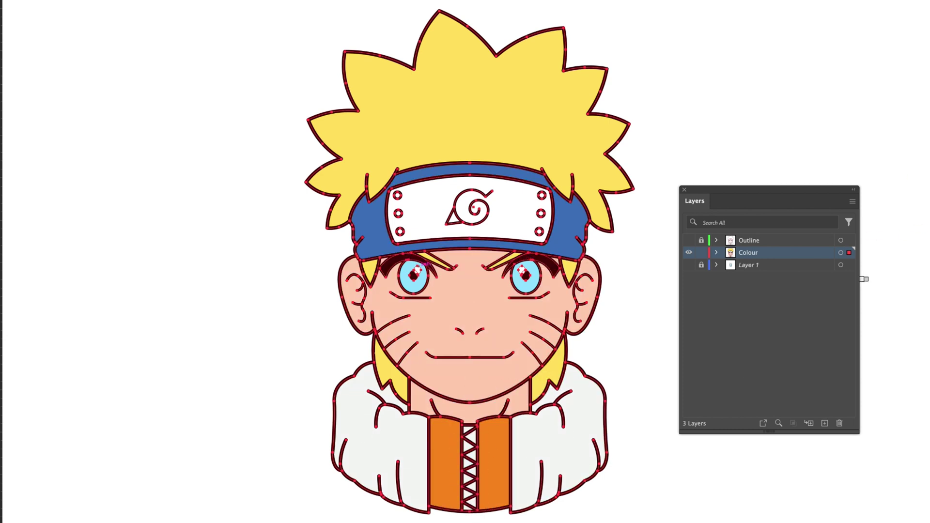
Paint the headband rivets grey and the metal plate light grey (D6D9E2), and leave the Live Paint Bucket.
left_click(542, 196)
left_click(540, 214)
left_click(539, 232)
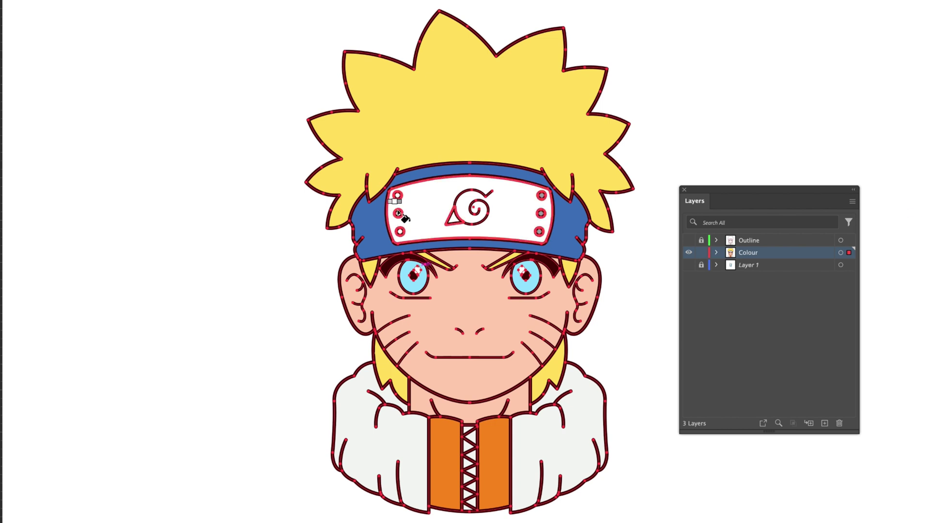
left_click(444, 207)
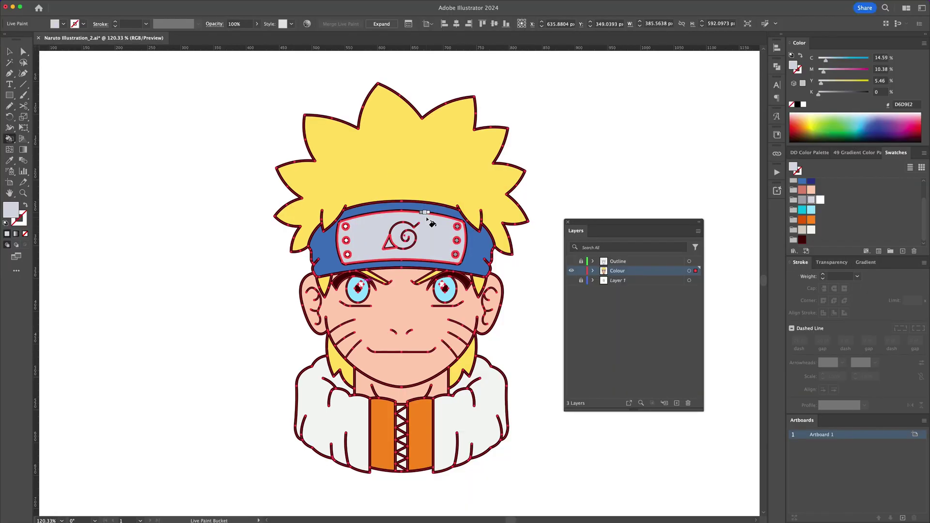
key("v")
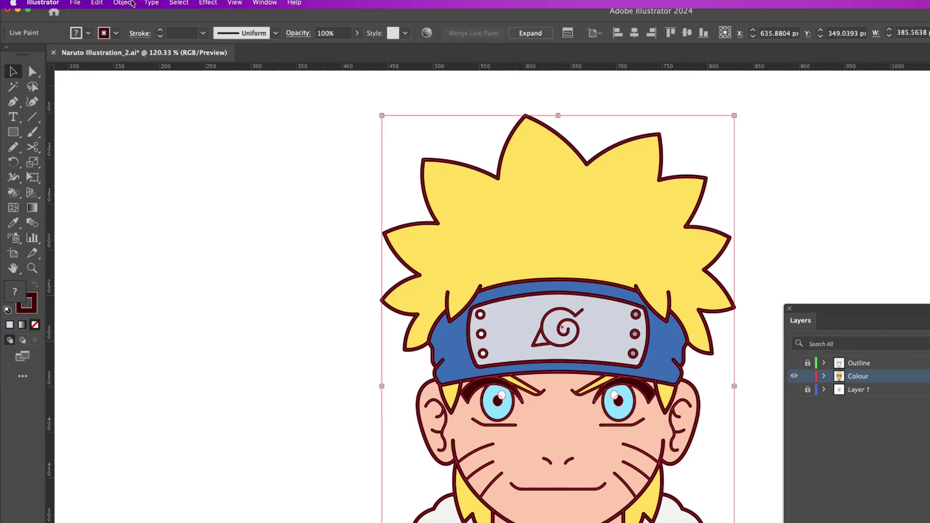
Expand the Live Paint artwork with object, fill and stroke included, and ungroup the result.
left_click(89, 6)
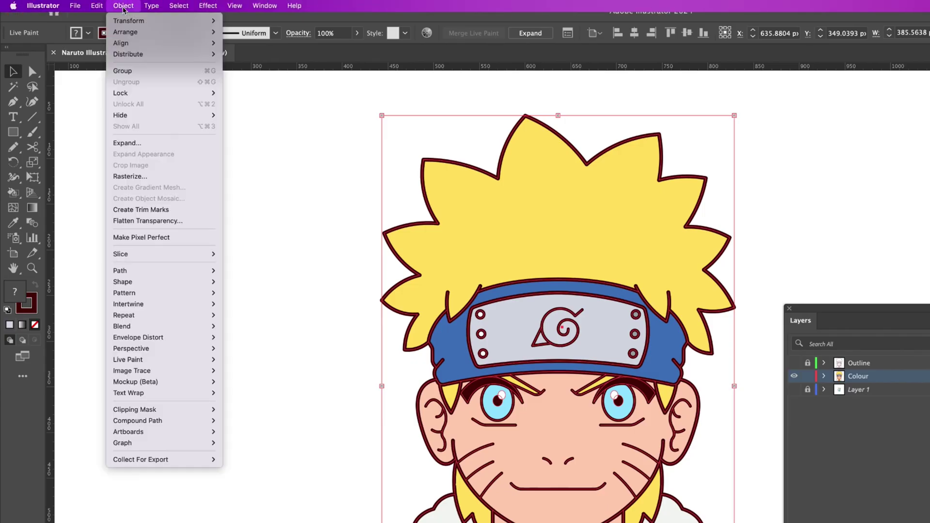
left_click(138, 144)
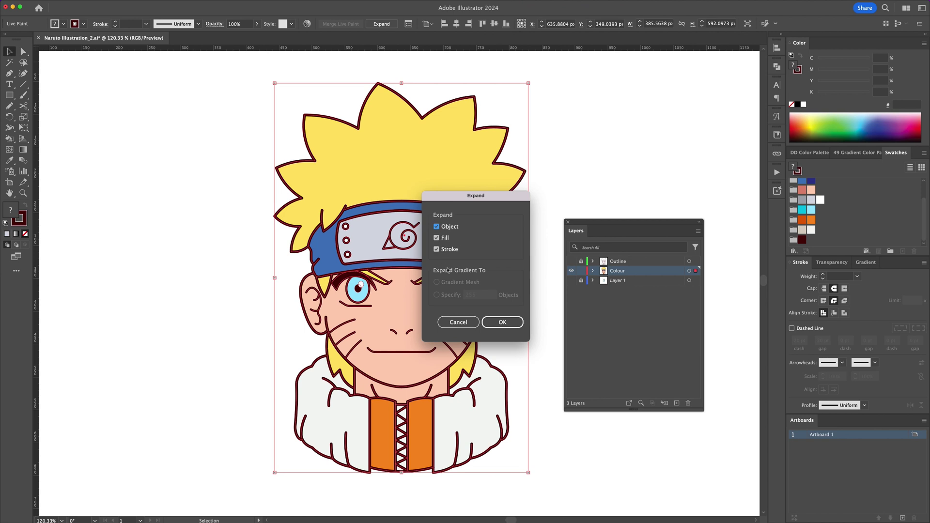
left_click(499, 322)
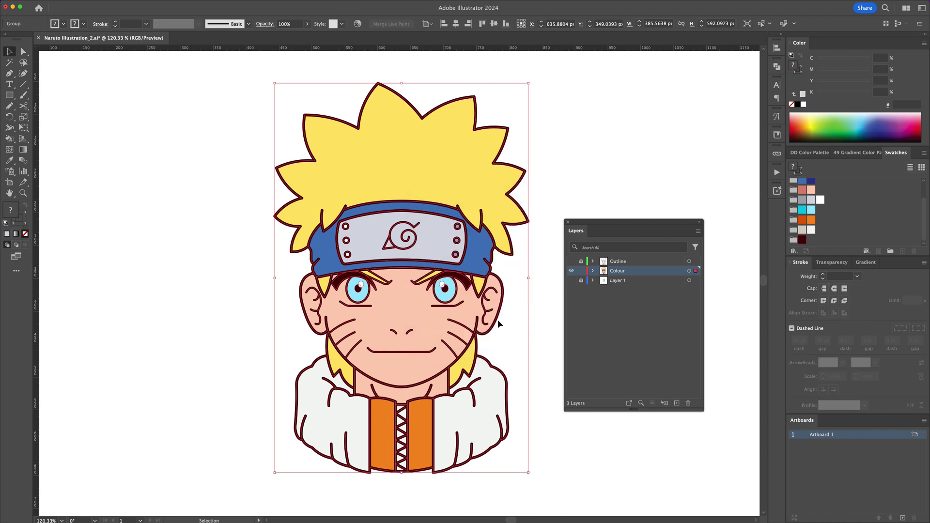
right_click(421, 160)
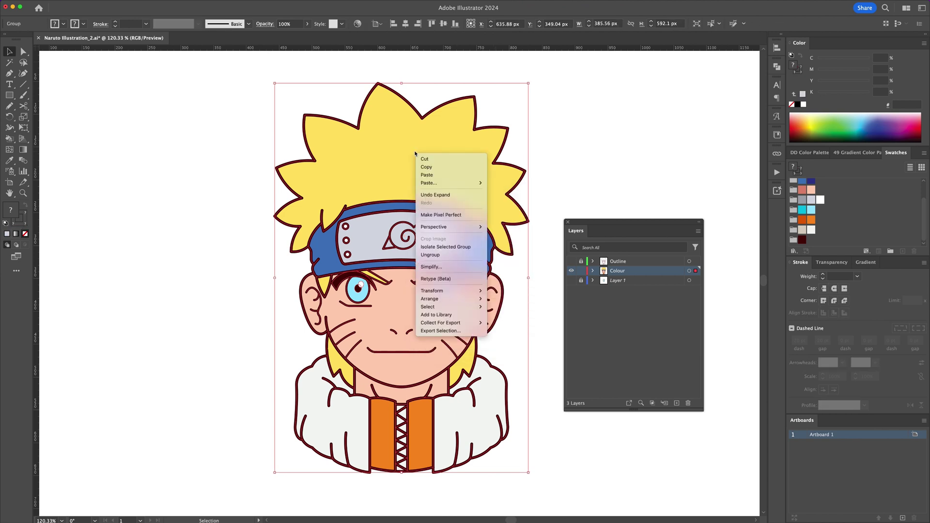
left_click(442, 255)
left_click(212, 234)
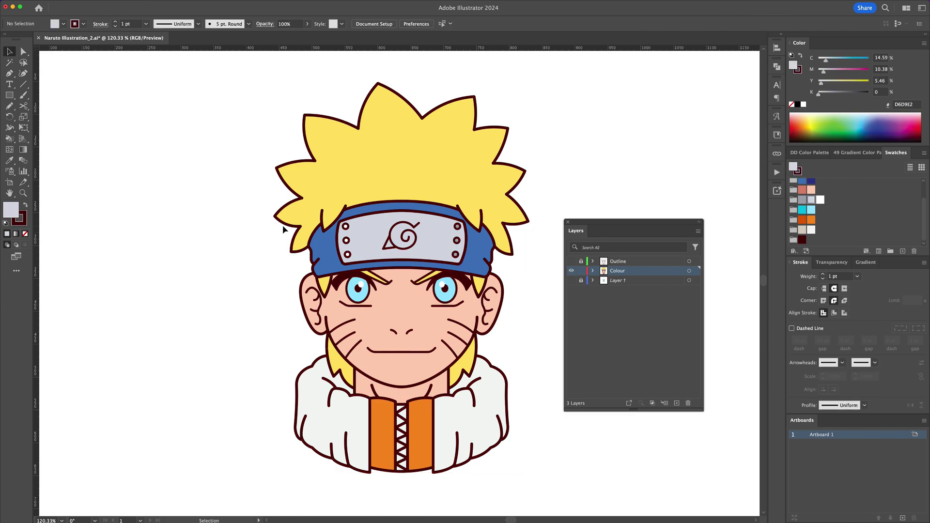
Pull the expanded outline group away from the colour fills and delete it, and show the Outline layer.
left_click_drag(285, 228, 153, 210)
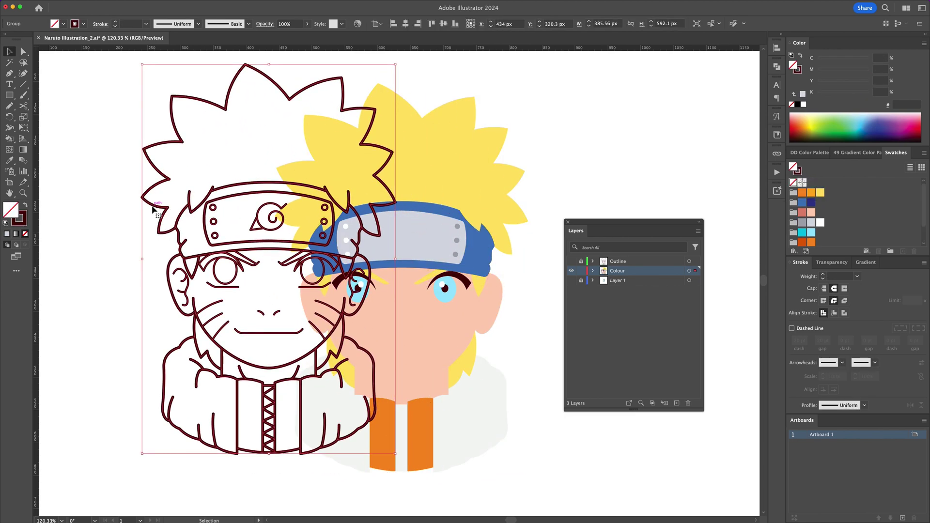
key("Delete")
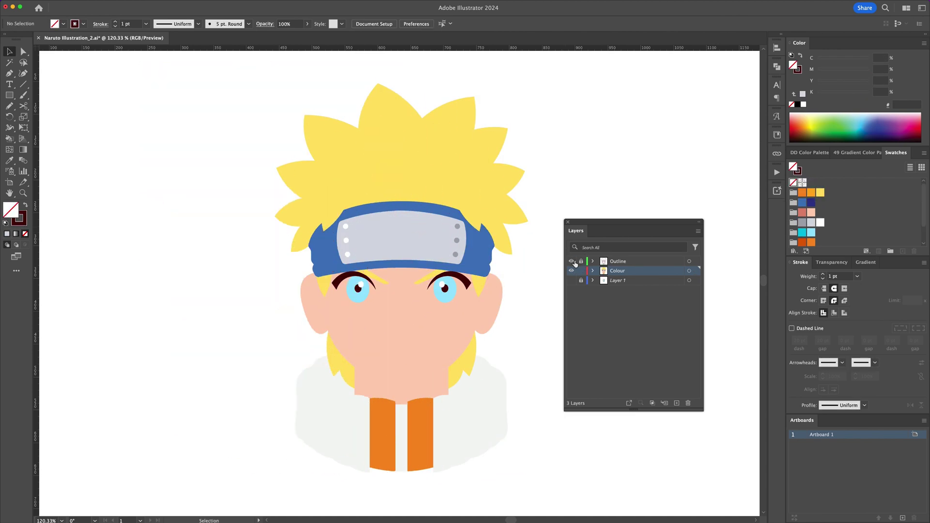
left_click(572, 261)
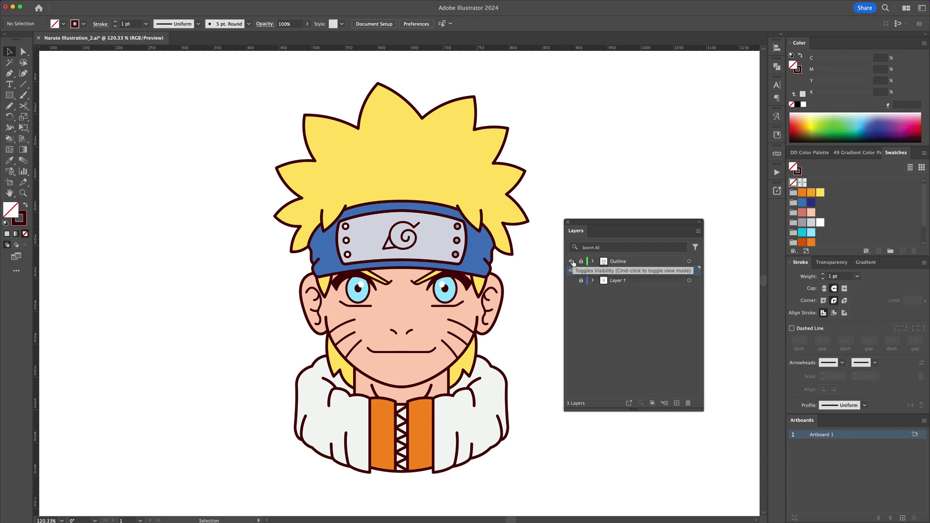
Ungroup the colour fills into separate shapes and deselect them.
left_click(431, 177)
right_click(432, 175)
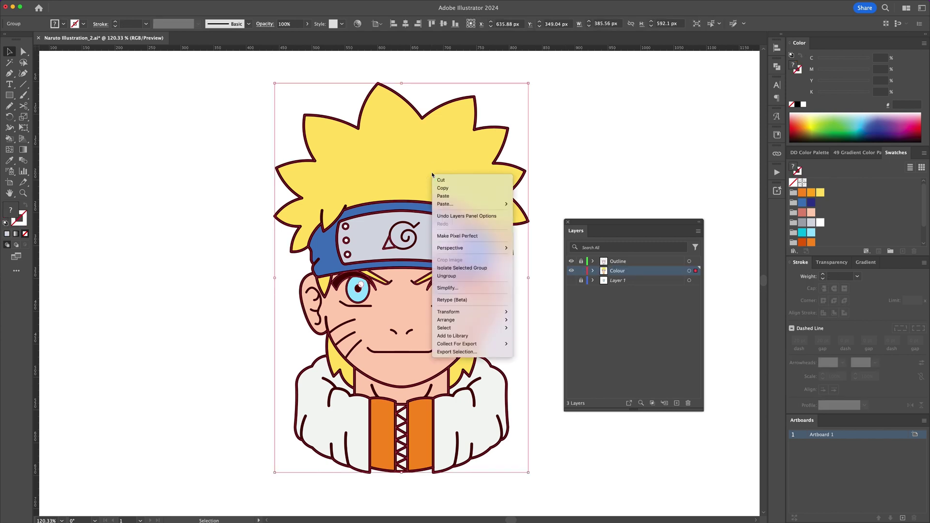
left_click(460, 277)
left_click(572, 175)
left_click_drag(443, 176, 463, 129)
left_click_drag(487, 236, 530, 227)
key("super+z")
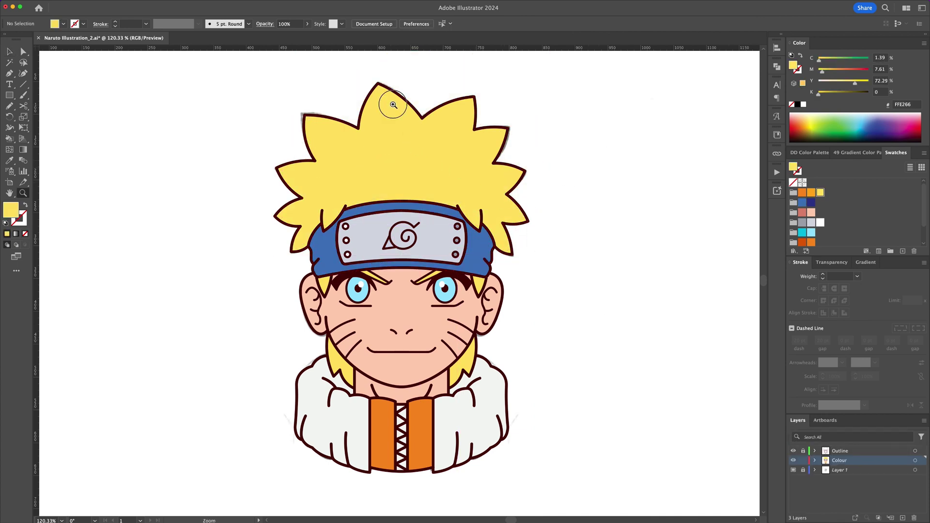
In outline view, trace the shadow on the tall hair spike right of centre, filled orange FFAD1D without stroke and overshooting the hair edge.
left_click_drag(391, 103, 450, 104)
left_click_drag(414, 204, 419, 218)
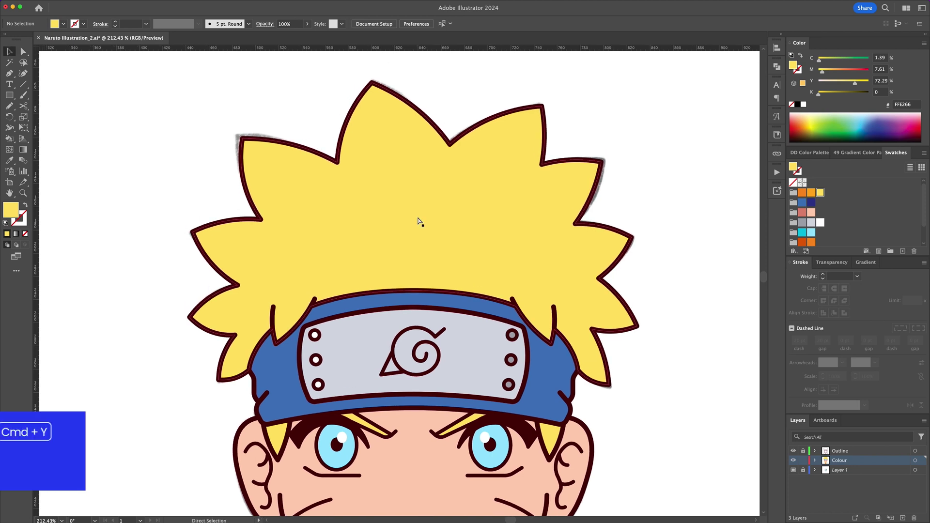
key("super+y")
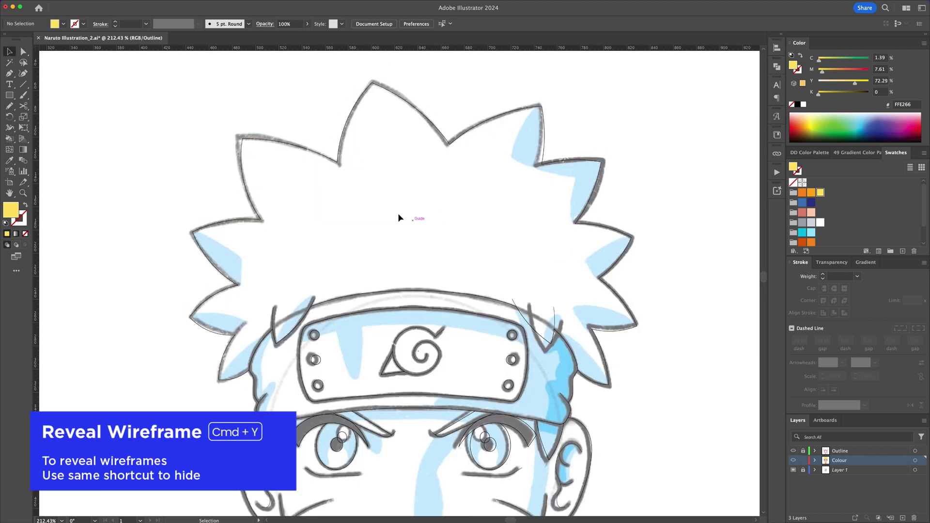
key("p")
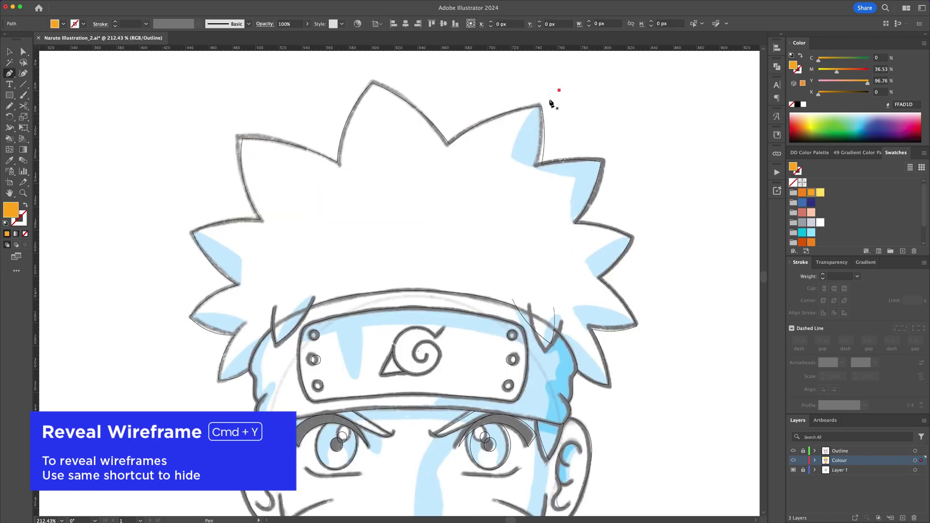
left_click_drag(541, 105, 559, 90)
left_click_drag(512, 156, 503, 191)
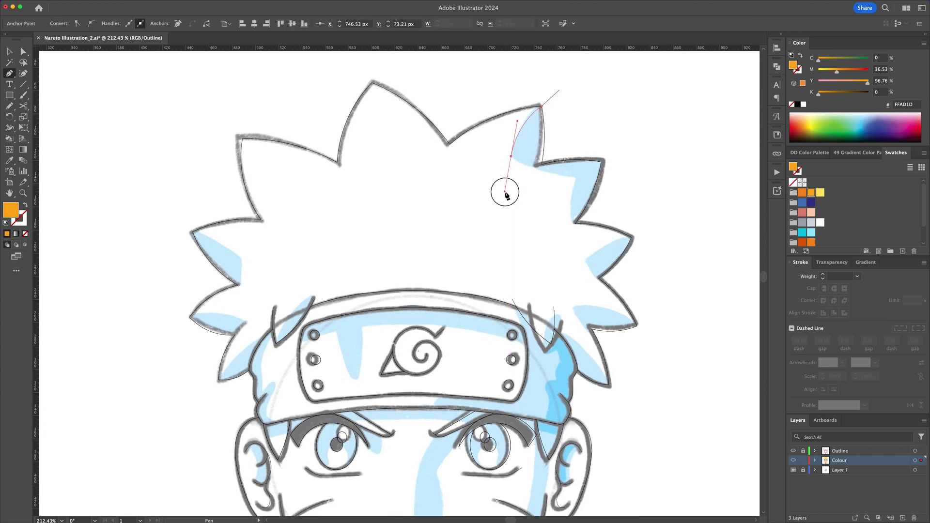
left_click_drag(540, 165, 561, 161)
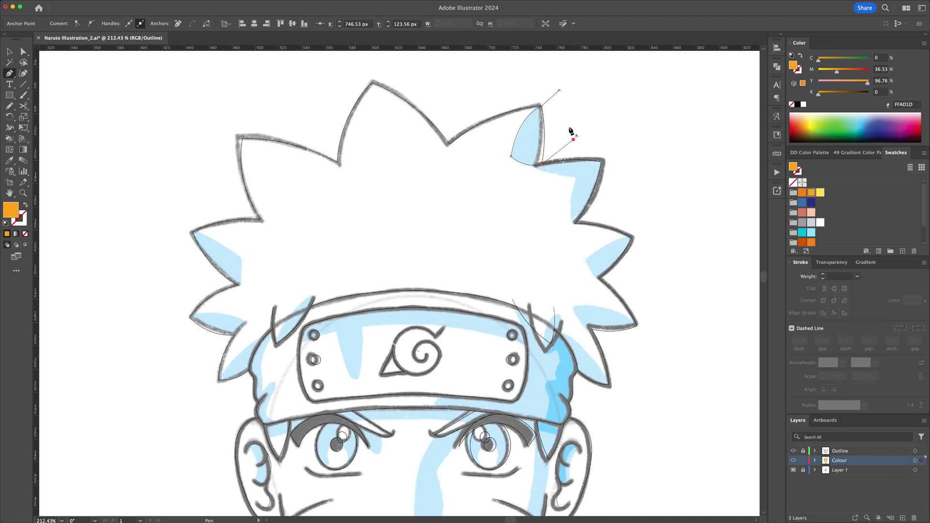
left_click(559, 91)
Trace the curved shadow on the second right-hand hair spike with the Pen tool, extending it beyond the hair's edge.
left_click(625, 129, "super")
left_click(625, 129)
left_click(619, 208)
left_click(575, 223)
left_click_drag(575, 179, 587, 149)
left_click(575, 180)
left_click_drag(541, 165, 537, 150)
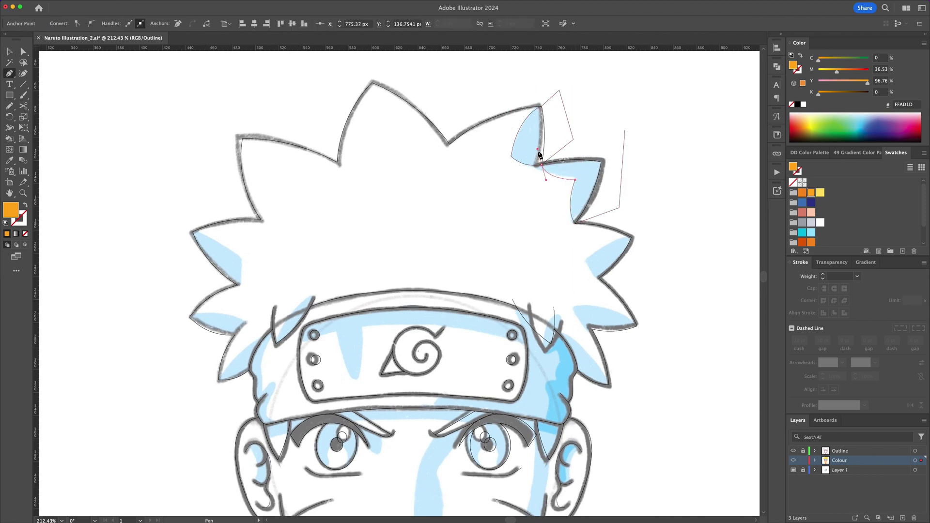
Trace a closed orange shadow shape over the third right-hand hair spike, overshooting its tip.
left_click(644, 224)
left_click(632, 237)
mouse_move(583, 263)
left_mouse_down()
mouse_move(581, 285)
mouse_move(613, 281)
left_mouse_up()
left_click(632, 272)
left_click(645, 225)
Trace the shadows on the two lowest right-hand hair spikes, carrying both shapes past the hair outline.
left_click(637, 326)
left_click_drag(574, 307, 526, 324)
left_click(592, 329)
left_click(624, 344)
left_click(637, 334)
left_click(637, 326)
left_click(626, 406)
left_click(610, 386)
left_click(560, 365)
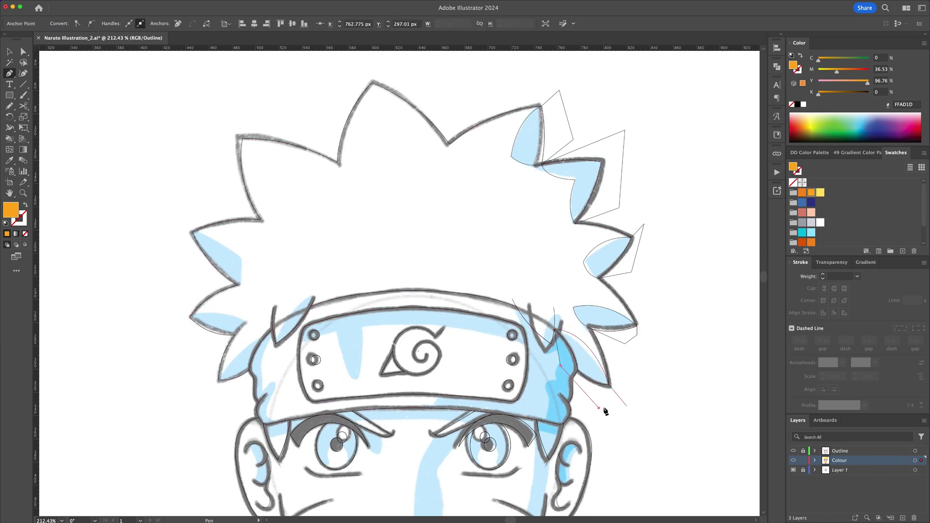
Trace the shadow on the left-side hair spike highest above the headband, overshooting the hair outline.
left_click(192, 232)
left_click_drag(245, 257, 261, 277)
left_click(246, 257)
left_click_drag(238, 285, 231, 292)
left_click(238, 285)
left_click(192, 272)
left_click(176, 224)
Trace the shadows on the two lowest left-side hair spikes with the Pen tool, overshooting the hair outline.
left_click(161, 322)
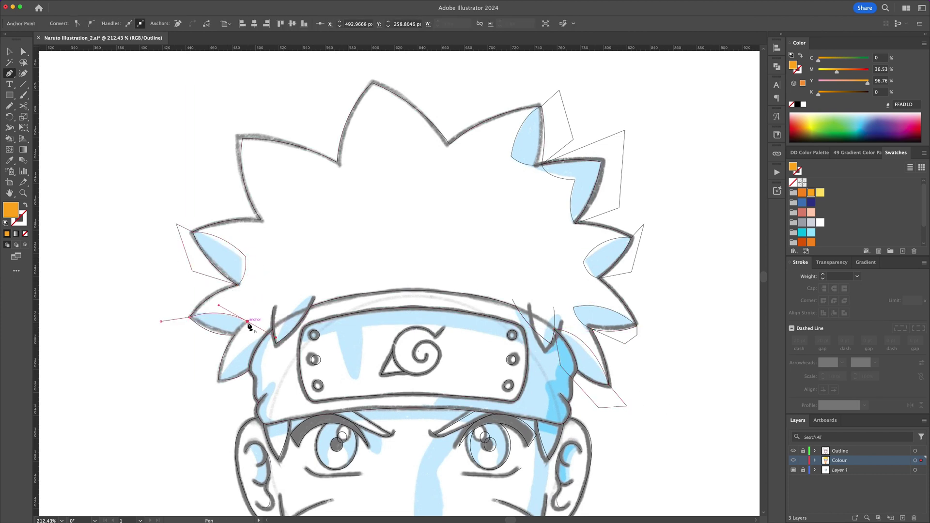
left_click(193, 372)
left_click(219, 380)
left_click_drag(266, 335, 289, 333)
left_click(272, 372)
left_click(236, 392)
left_click(197, 384)
left_click(194, 372)
Trace the shadow on the hair tuft overlapping the headband's left side, and return to the full-colour preview.
left_click(276, 344)
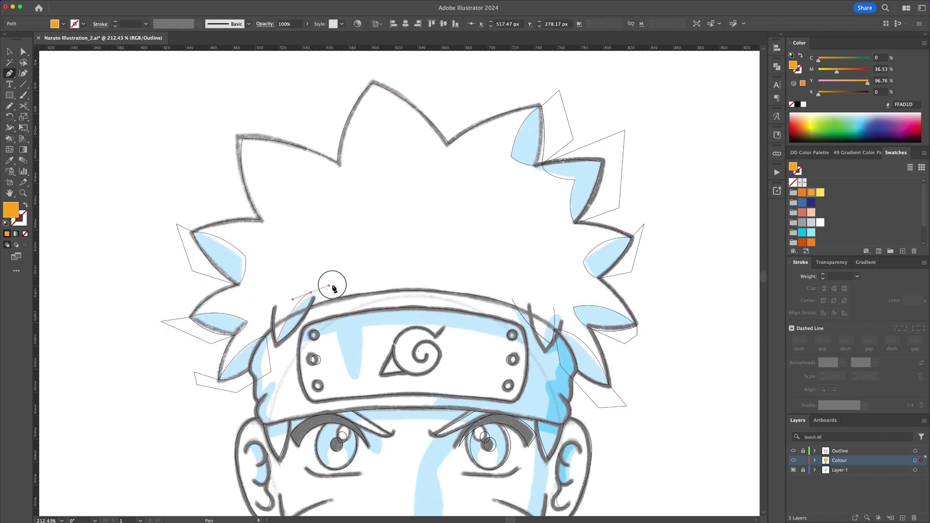
left_click(281, 359)
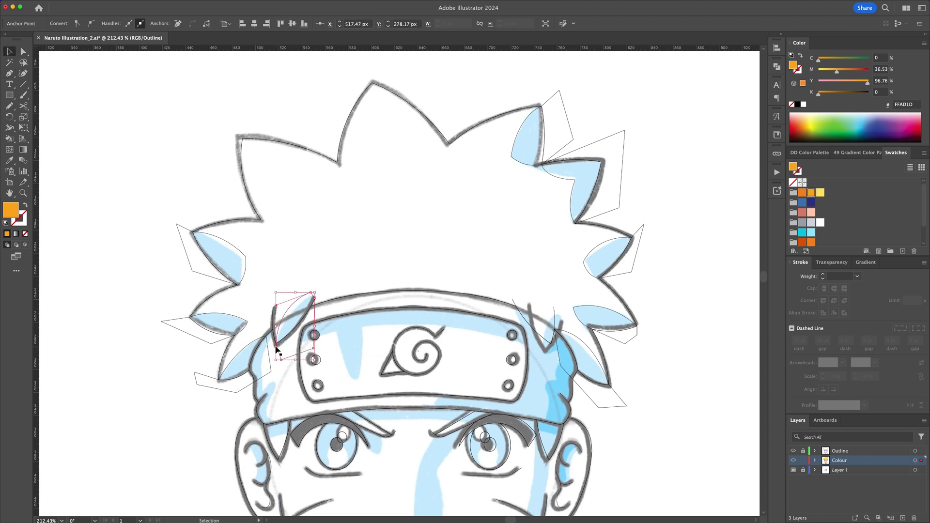
key("super+y")
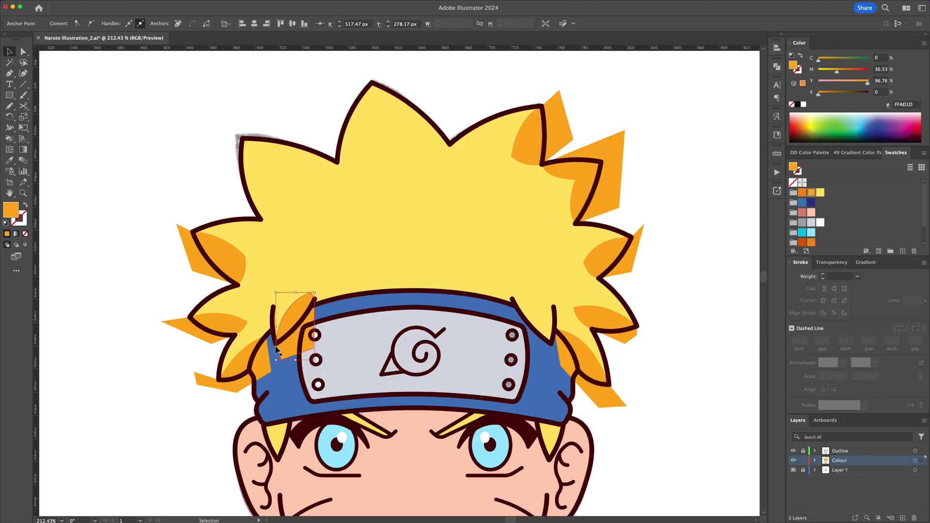
Select the orange shadows with the yellow hair, and remove the left-side shadow parts outside the hair using Shape Builder.
left_click(687, 189)
left_click(566, 128)
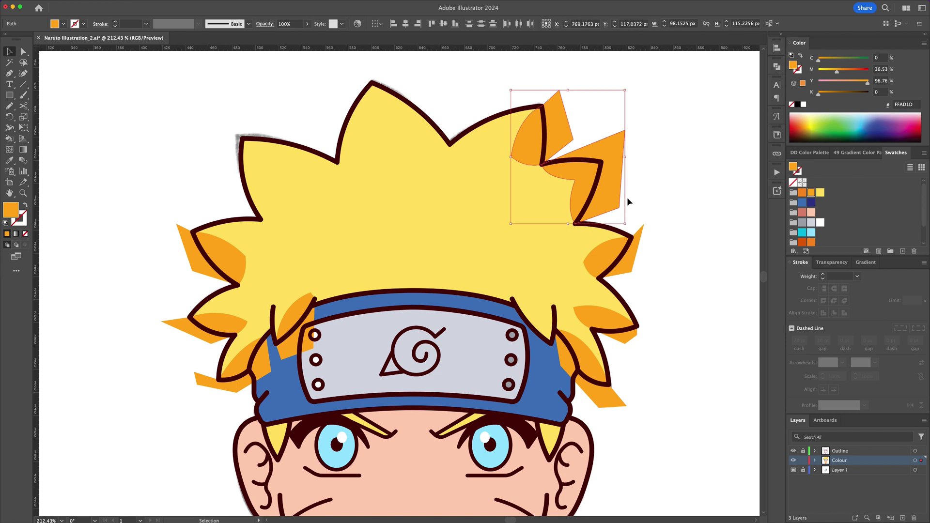
left_click(632, 265, "shift")
left_click(615, 403, "shift")
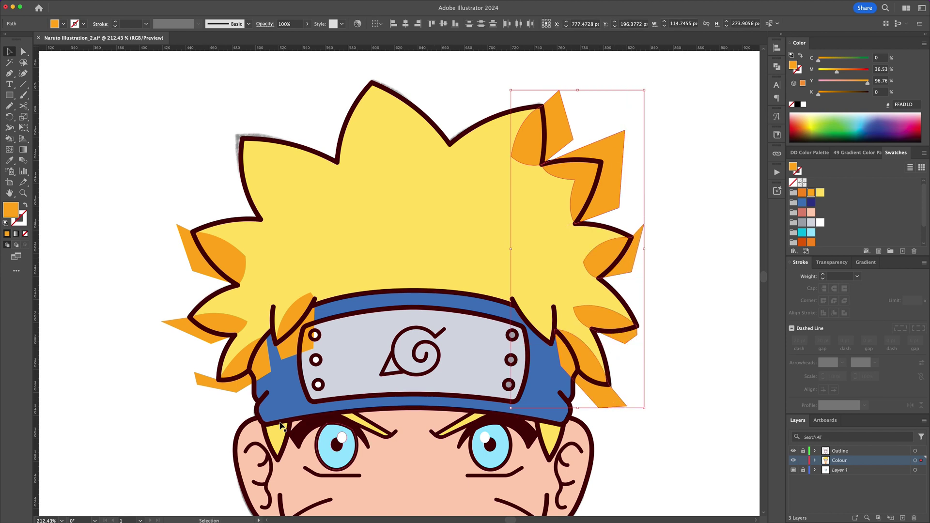
left_click(240, 389, "shift")
left_click(204, 342, "shift")
left_click(263, 230, "shift")
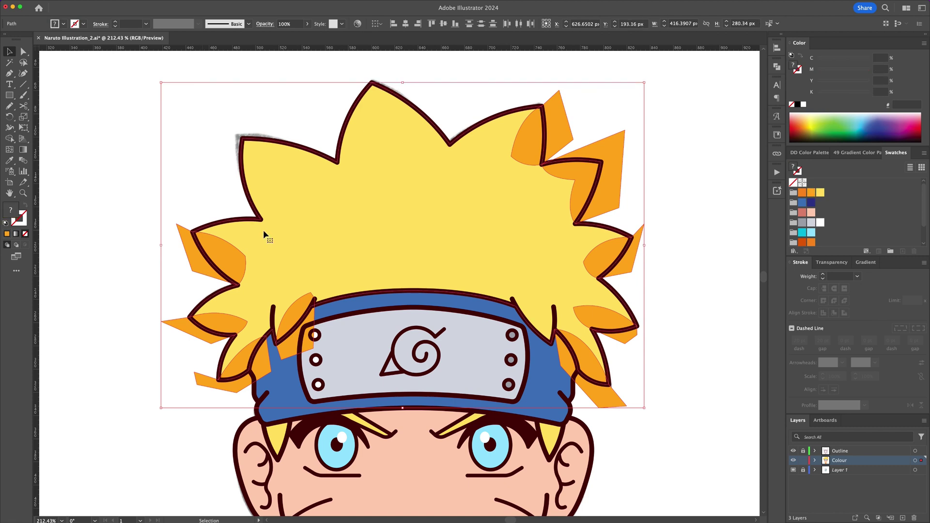
key("shift+m")
left_click(193, 257, "alt")
left_click(169, 323, "alt")
left_click(208, 398, "alt")
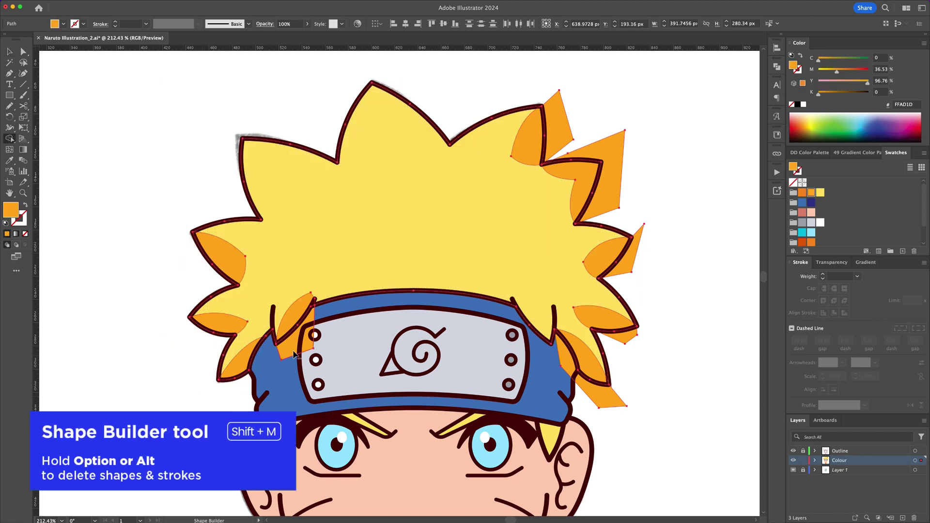
left_click(295, 347, "alt")
Remove the right-side shadow parts outside the hair with Shape Builder, and deselect the artwork.
left_click(562, 118, "alt")
left_click(614, 163, "alt")
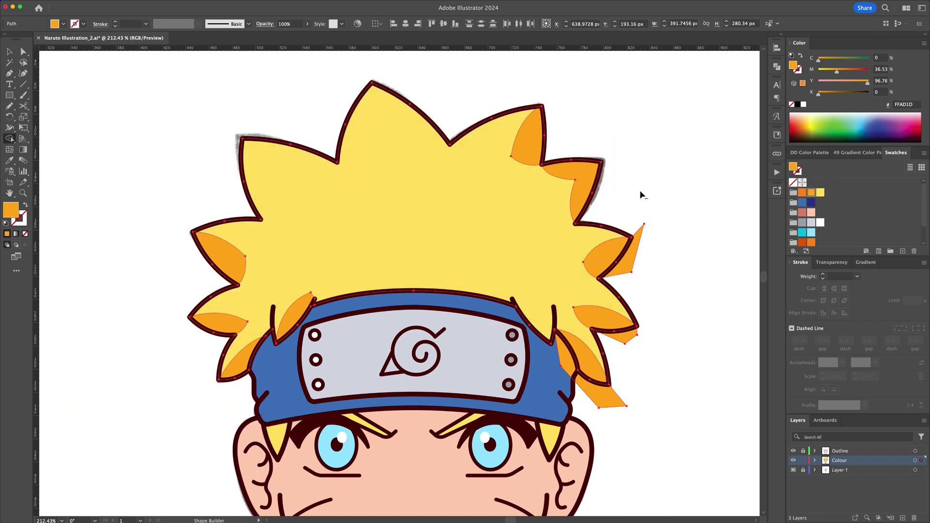
left_click(630, 258, "alt")
left_click(632, 337, "alt")
left_click(616, 402, "alt")
key("v")
left_click(632, 380)
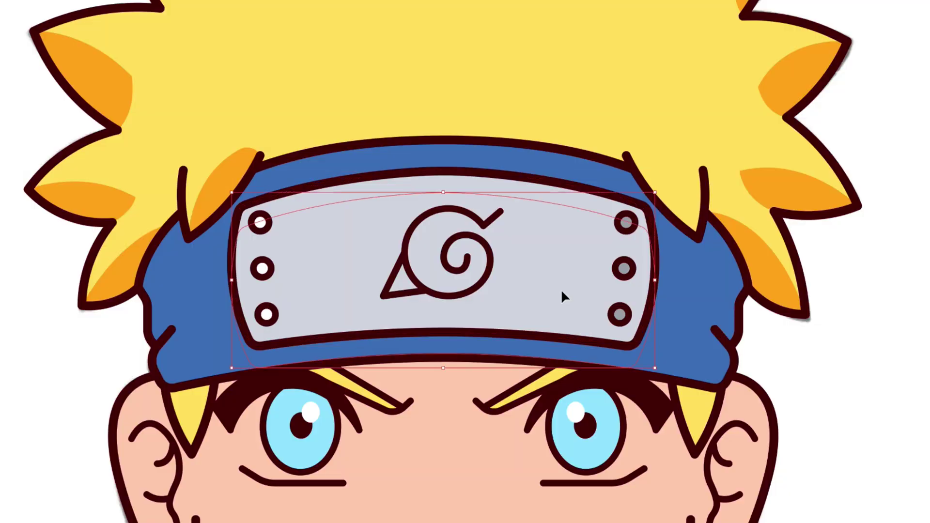